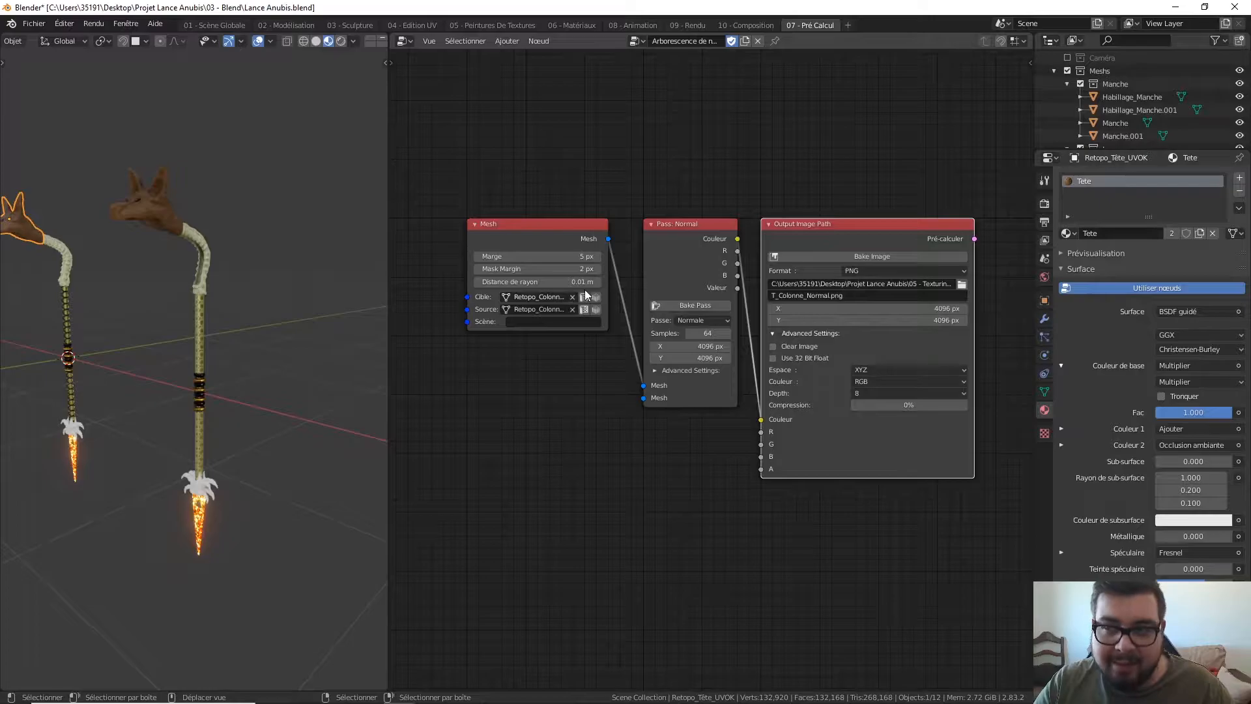
Step: Set the Mesh node's target to Retopo_Tête_UVOK and its source to Retopo_Colonne_UVOK
left_click(572, 309)
left_click(563, 297)
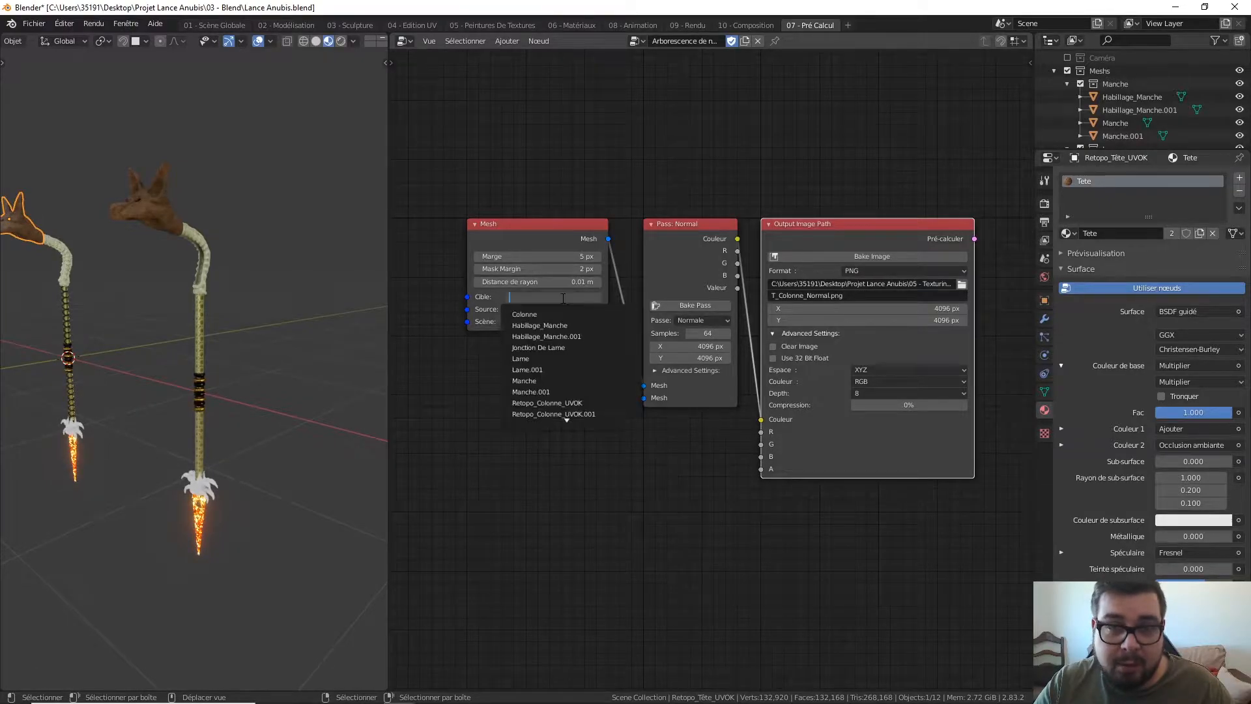
scroll(568, 381, "down", 8)
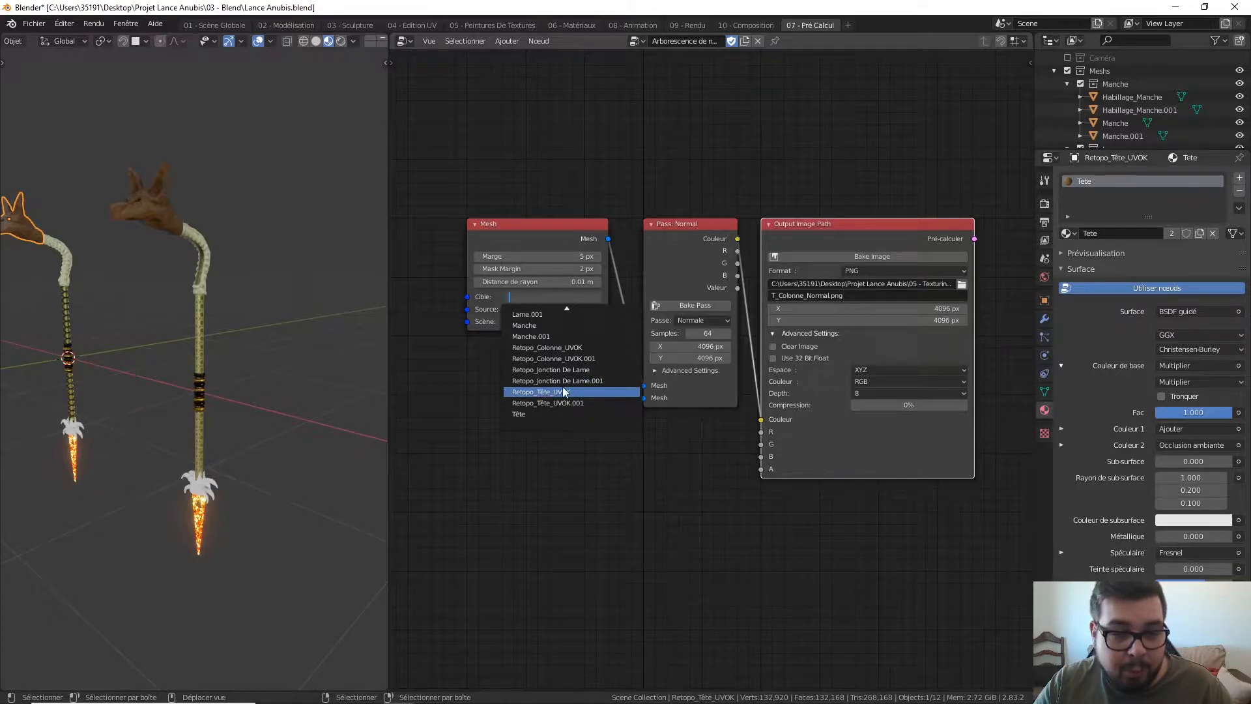
left_click(563, 392)
left_click(556, 311)
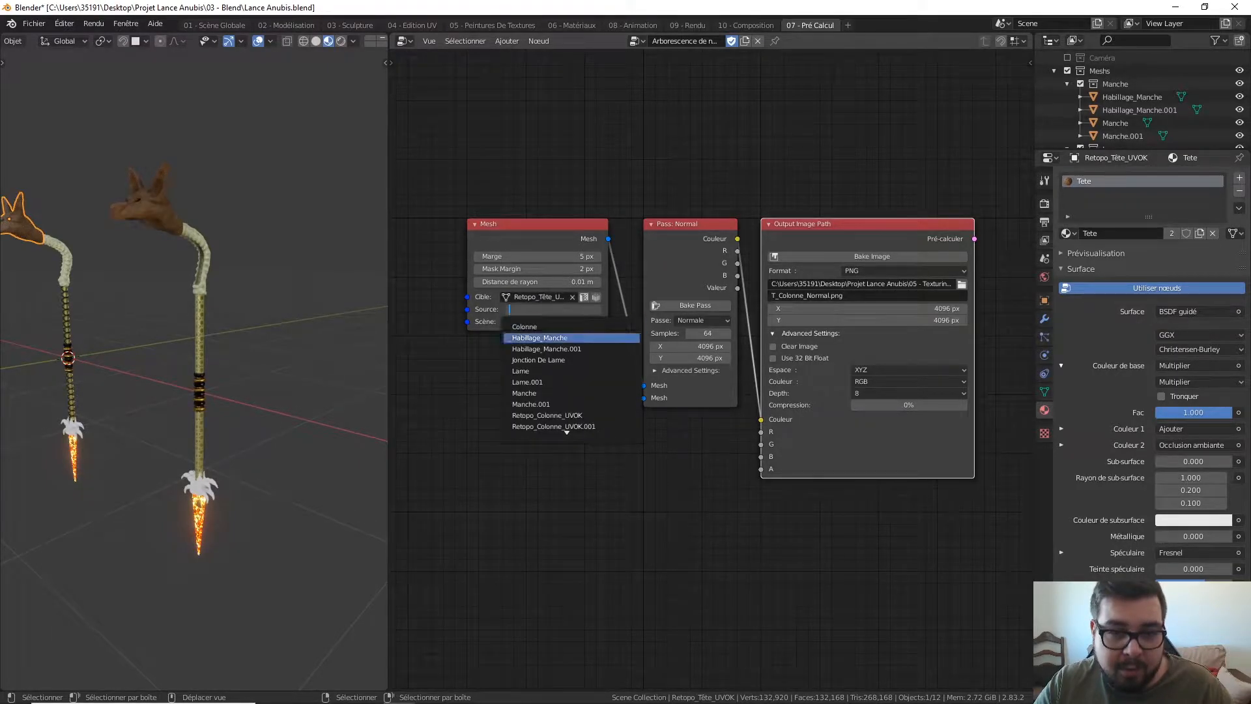
left_click(583, 417)
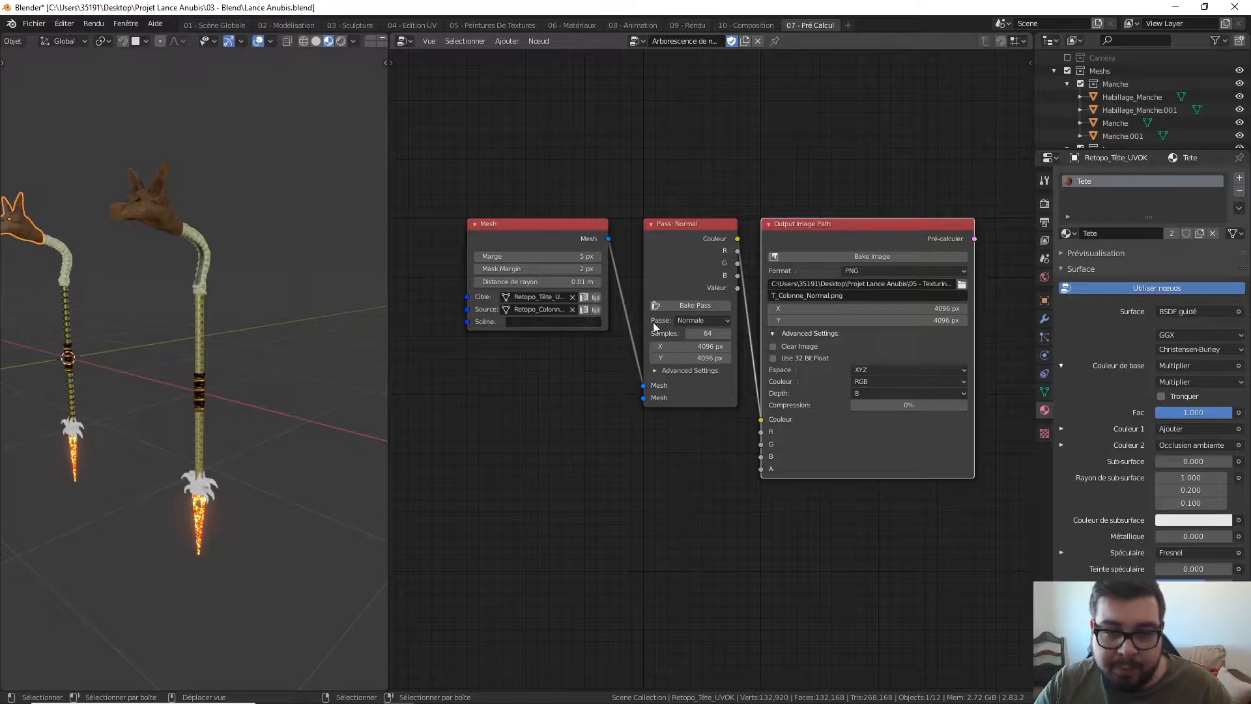
Step: Switch the bake pass to Albedo and name the output image T_Tete_Albedo.png
left_click(717, 322)
left_click(714, 338)
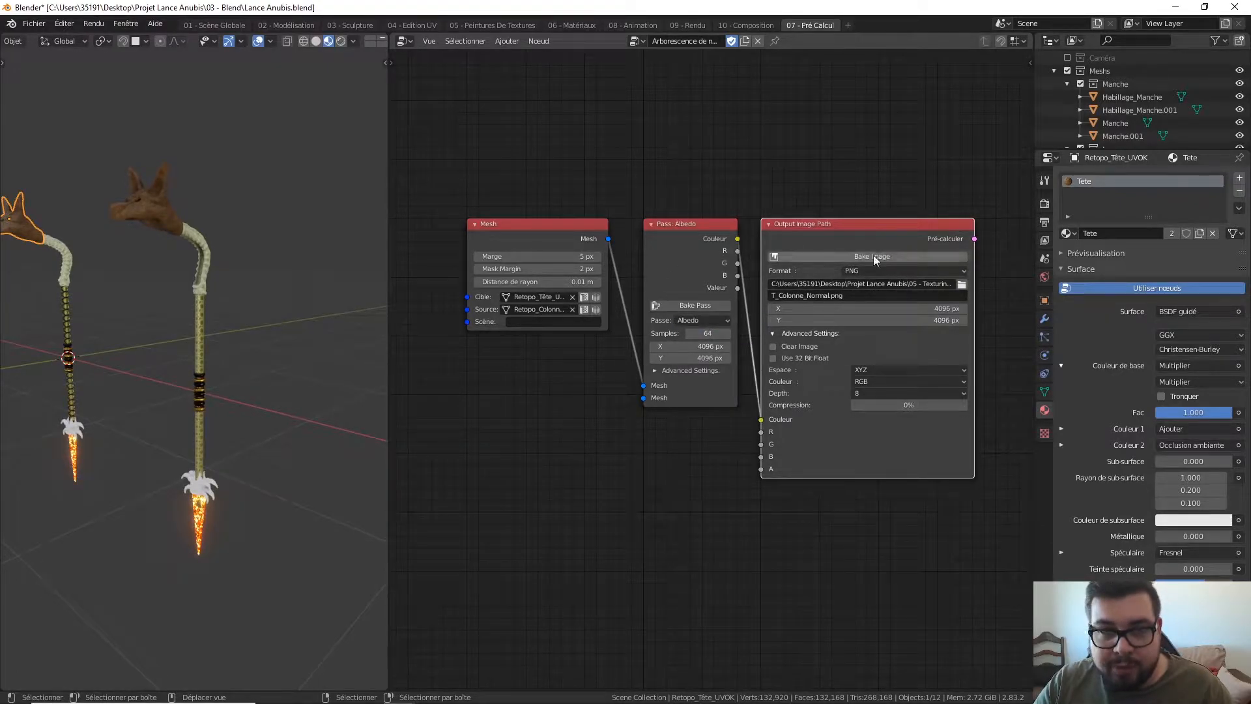
left_click(819, 297)
left_click(819, 296)
left_click_drag(829, 297, 782, 301)
type("Tete_Albedo")
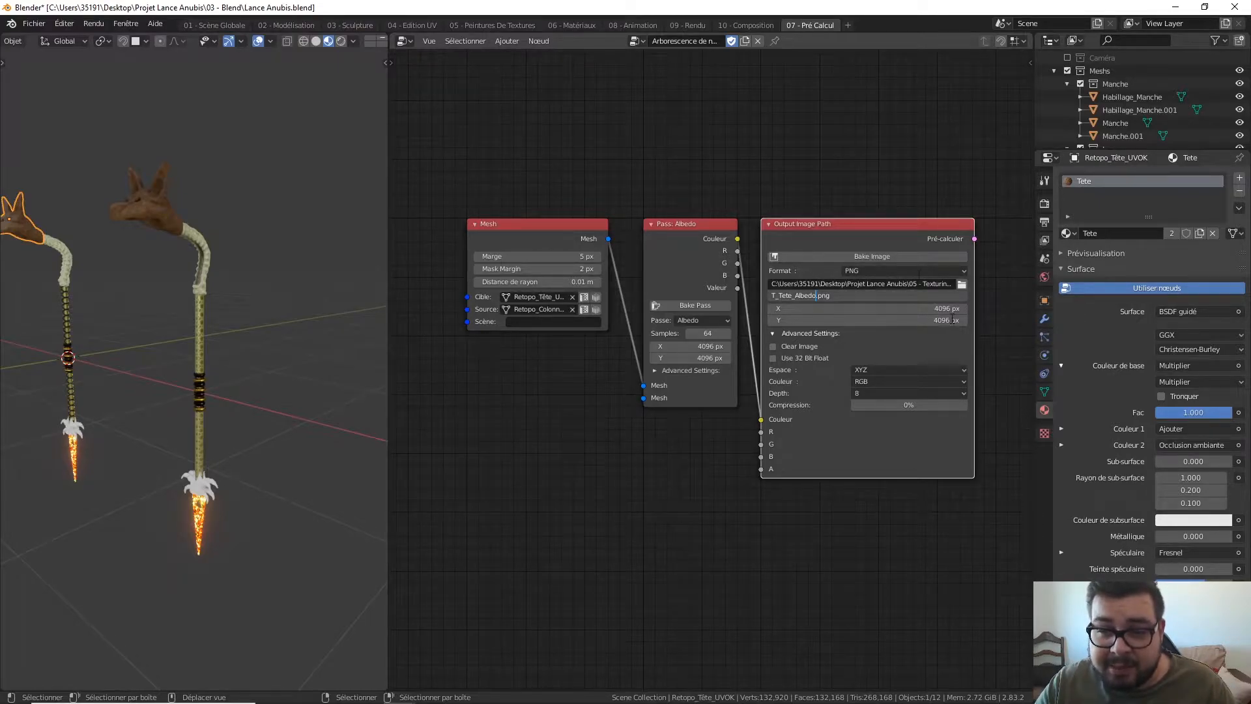
key("Return")
Step: Set the output colour space to sRGB, bake the albedo image and put the bake log away
left_click(901, 369)
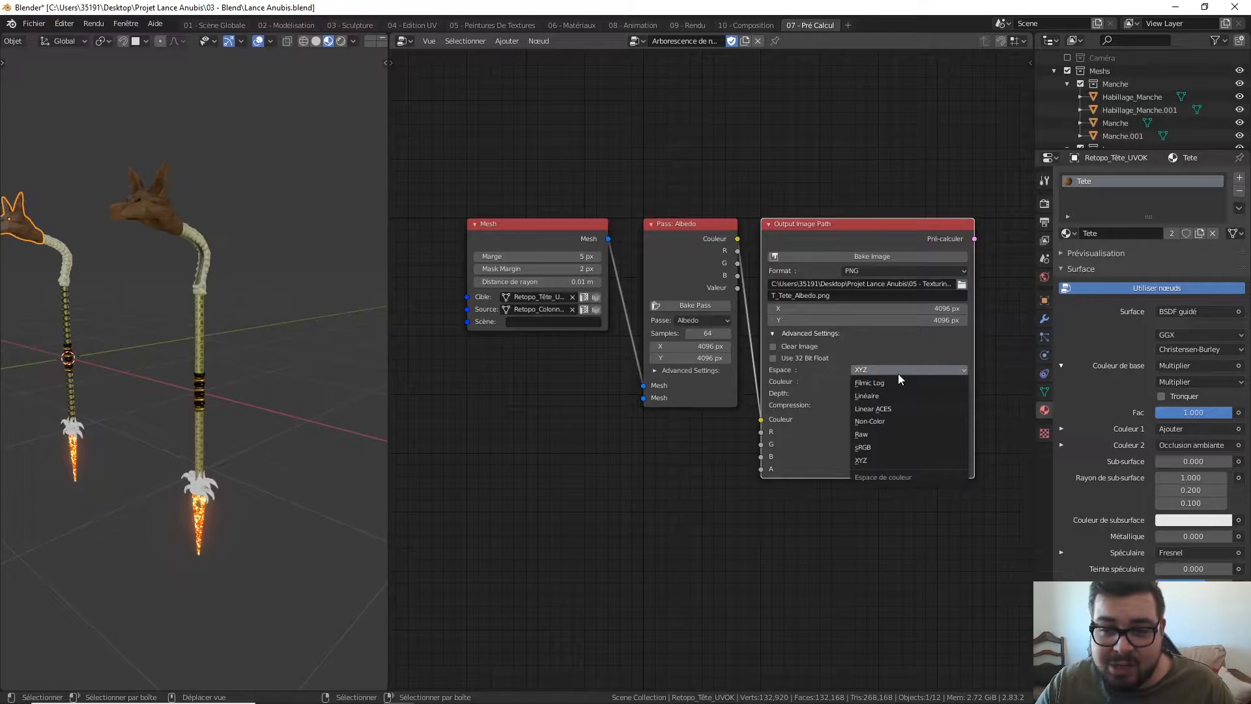
left_click(873, 447)
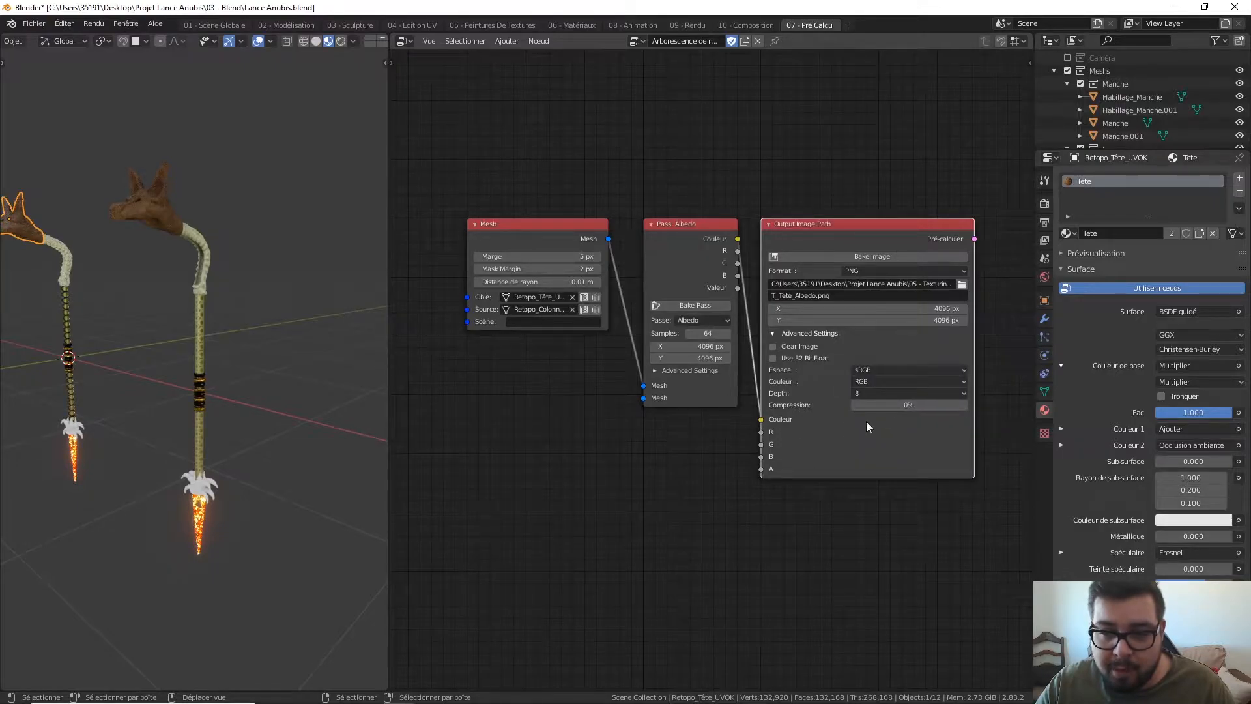
left_click(882, 256)
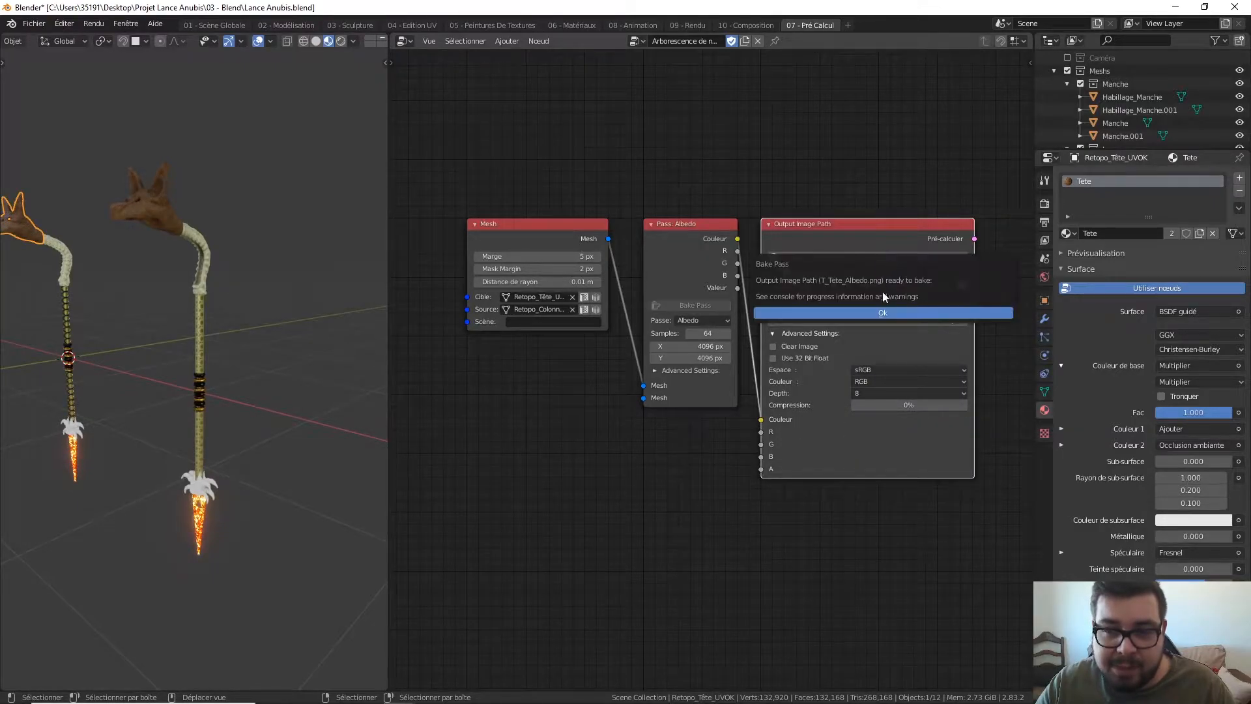
left_click(889, 312)
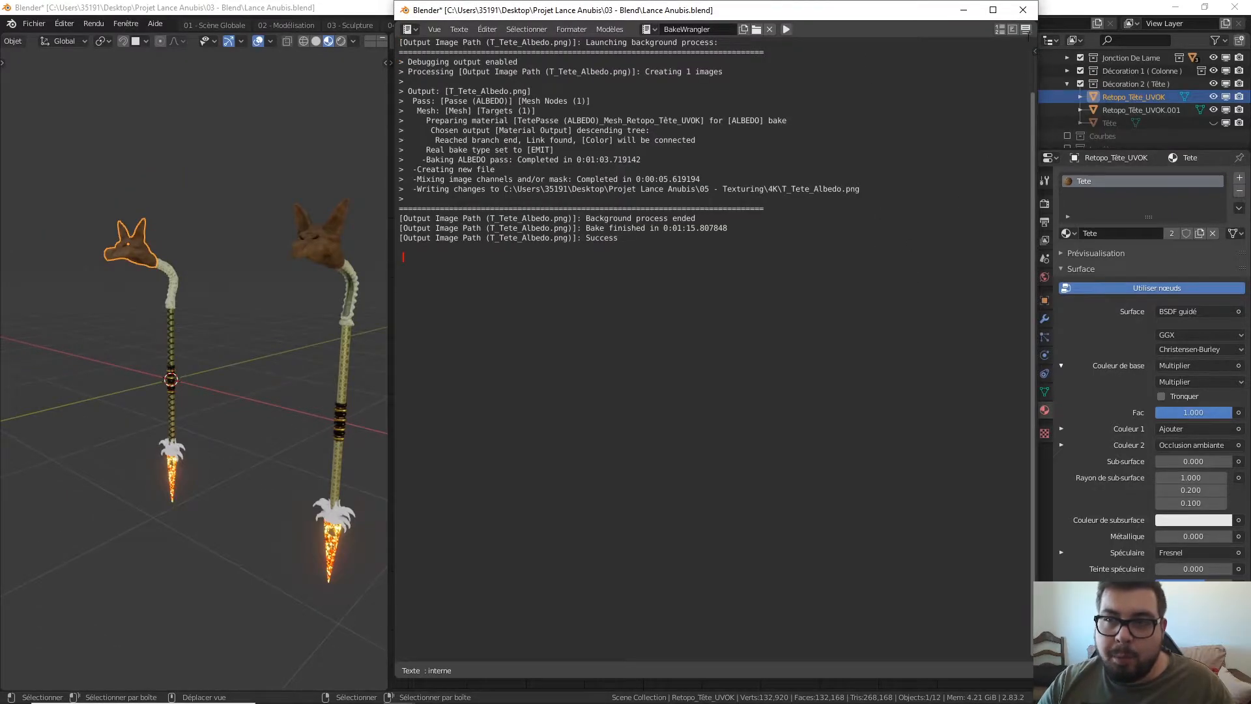
left_click(963, 10)
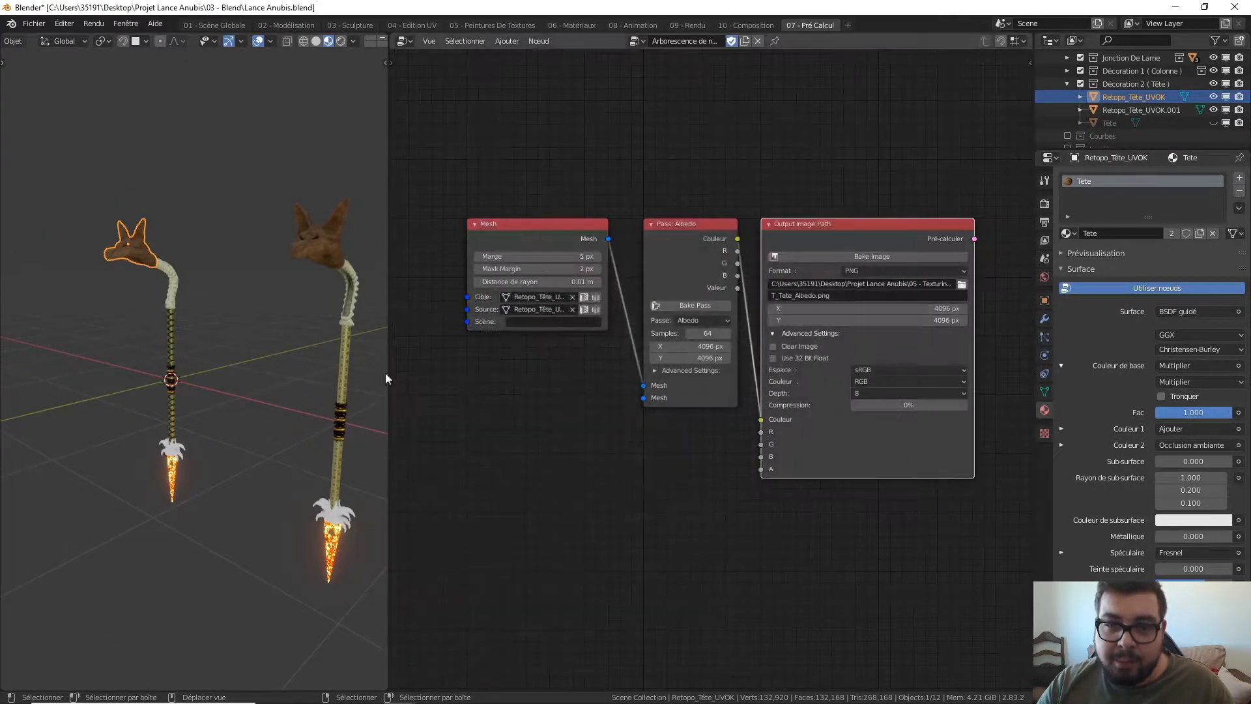
Step: Switch to File Explorer and inspect the baked T_Tete_Albedo.png in the 4K texture folder
key("super")
left_click(334, 691)
left_click(459, 286)
scroll(879, 286, "down", 3)
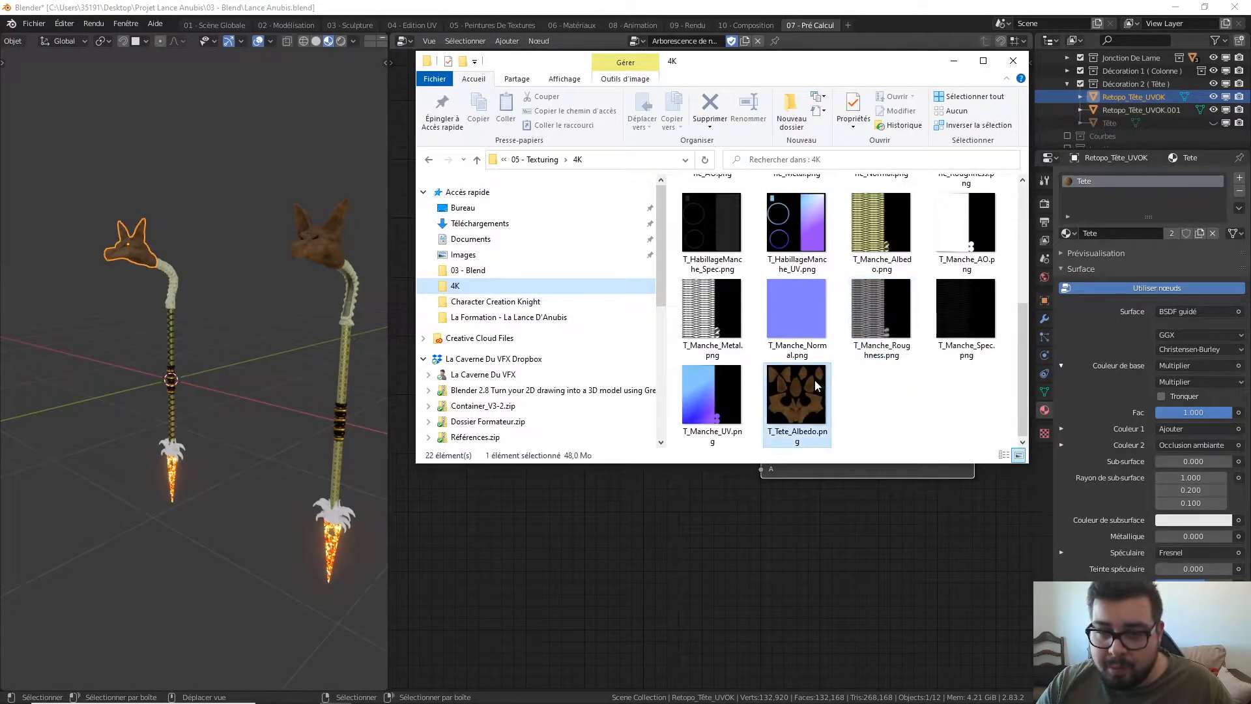
double_click(815, 381)
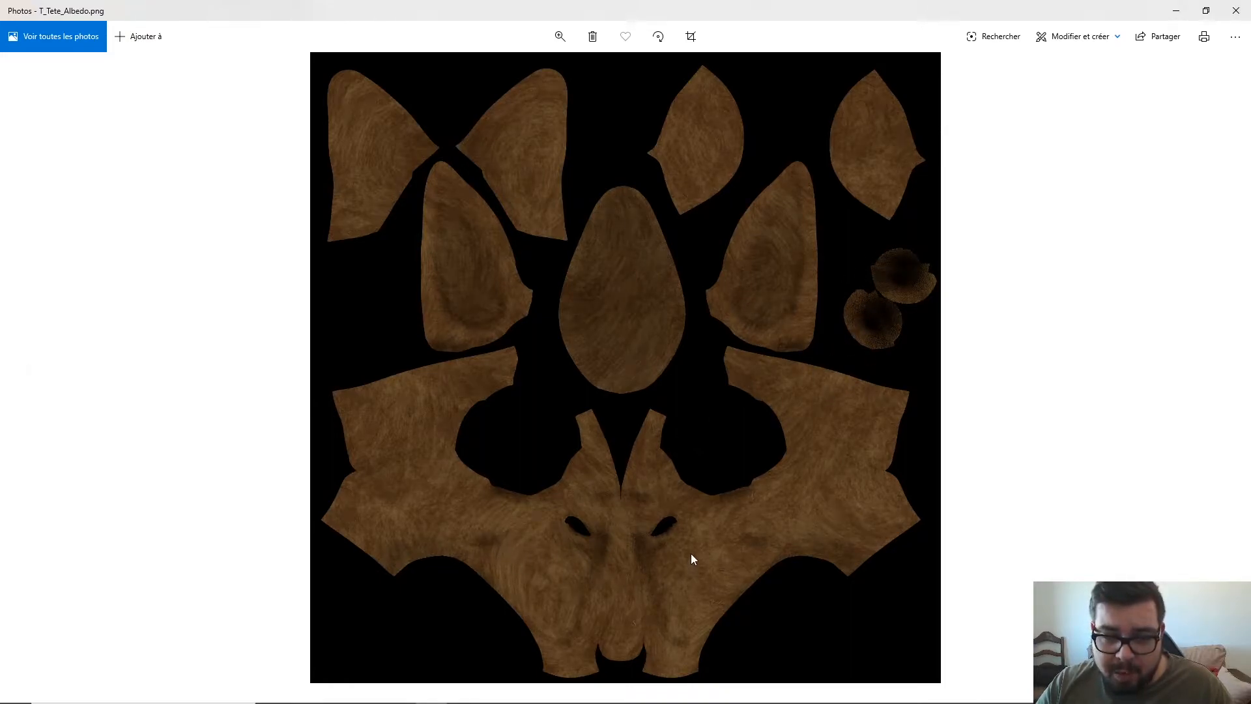
left_click(1238, 13)
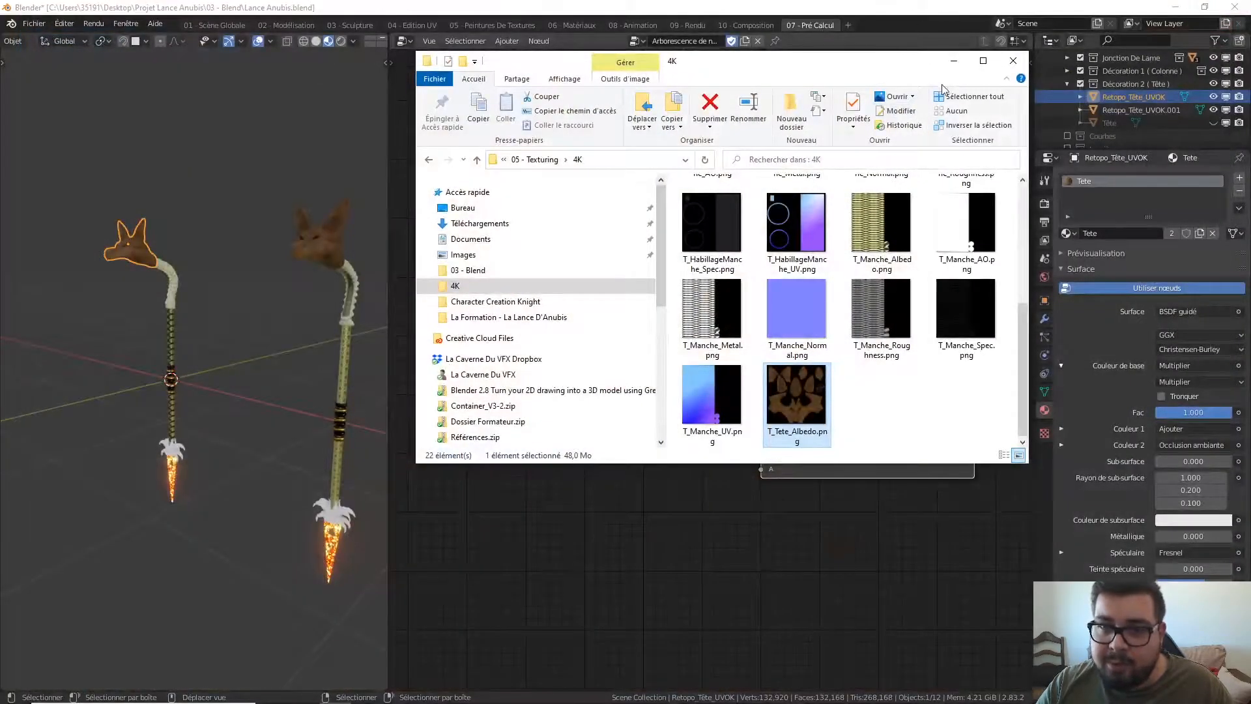
left_click(954, 63)
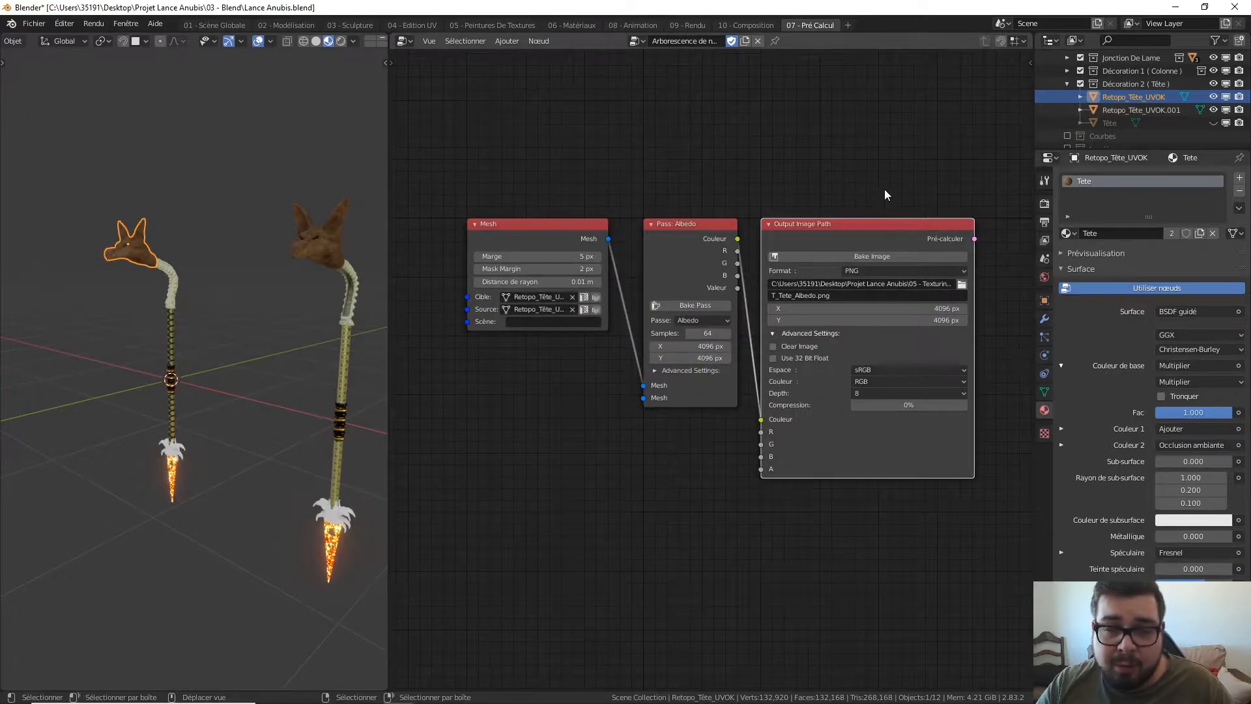
Step: Switch the bake pass to Métallique and name the output image T_Tete_Metal.png
left_click(704, 319)
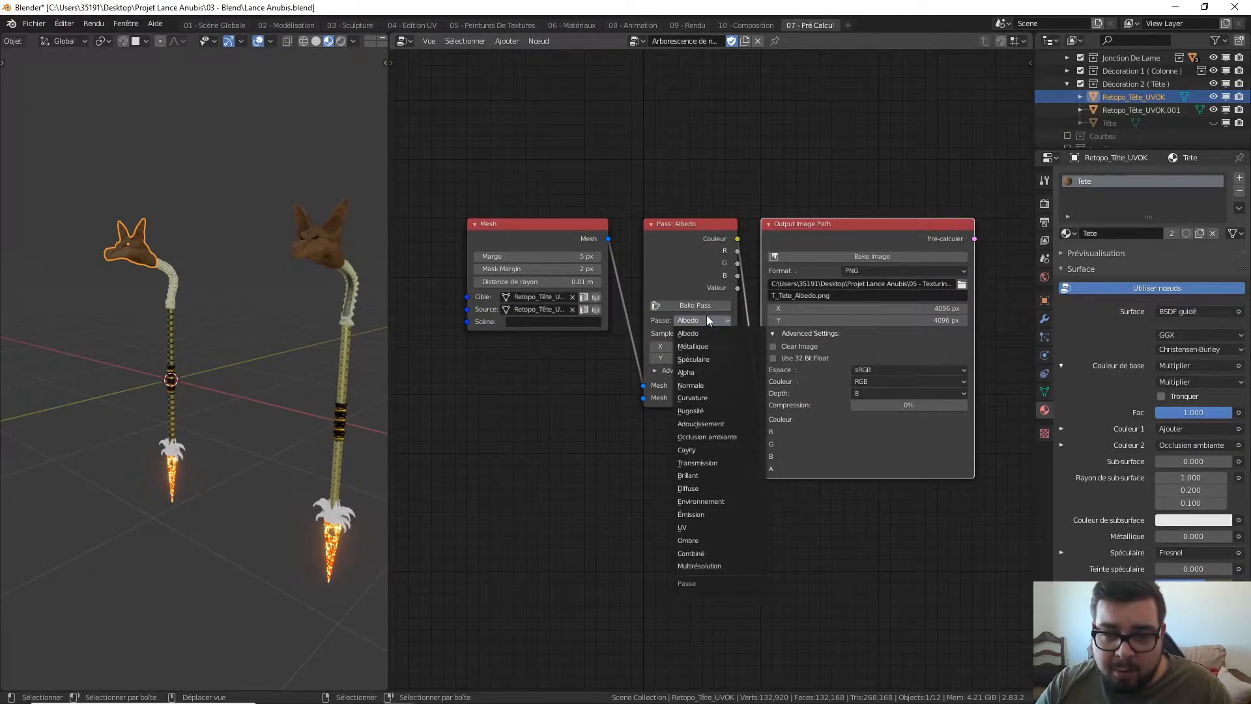
left_click(702, 348)
left_click(817, 294)
left_click(816, 295)
key("BackSpace")
key("BackSpace")
key("BackSpace")
key("BackSpace")
type("Meta")
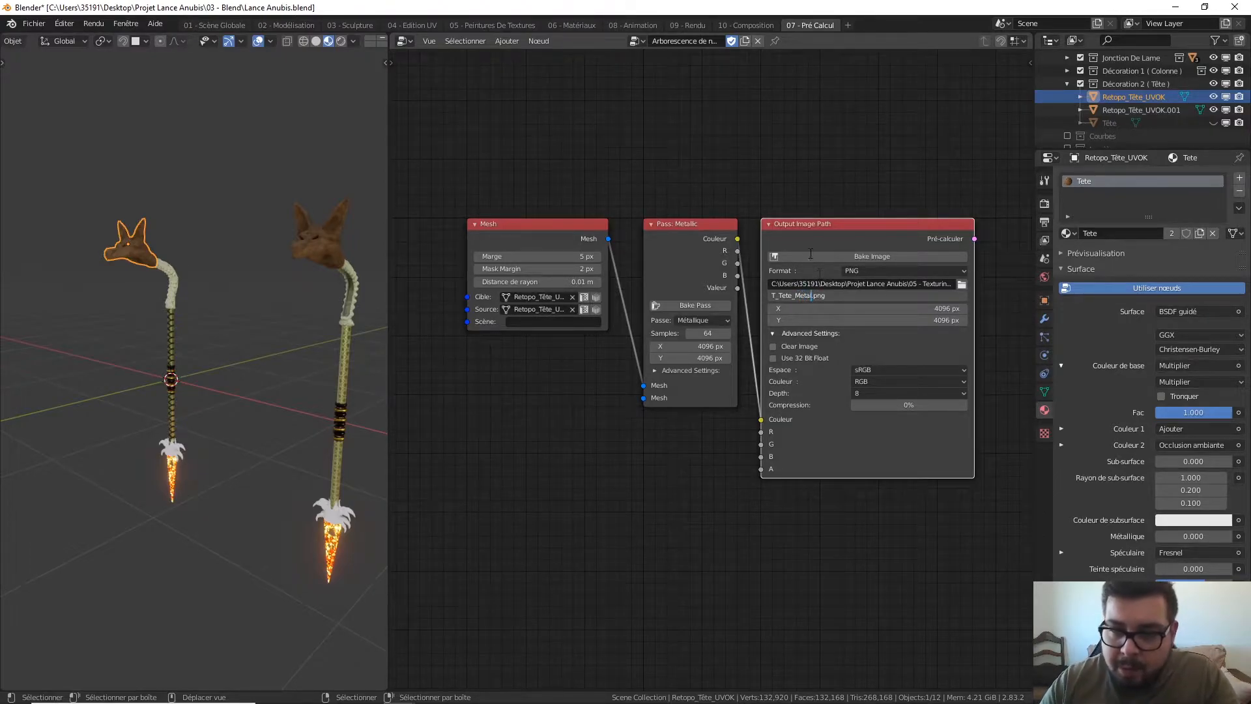
key("Return")
Step: Set the output colour space to Non-Color and bake the metallic image
left_click(889, 369)
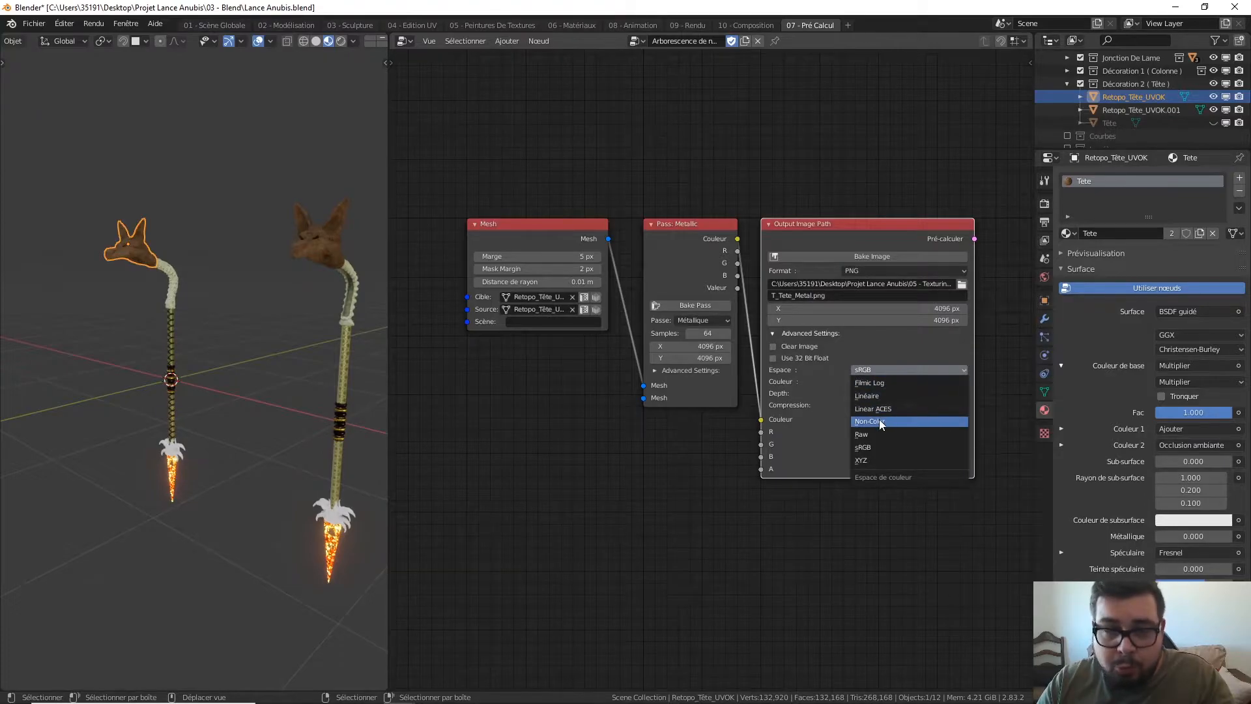
left_click(880, 421)
left_click(884, 257)
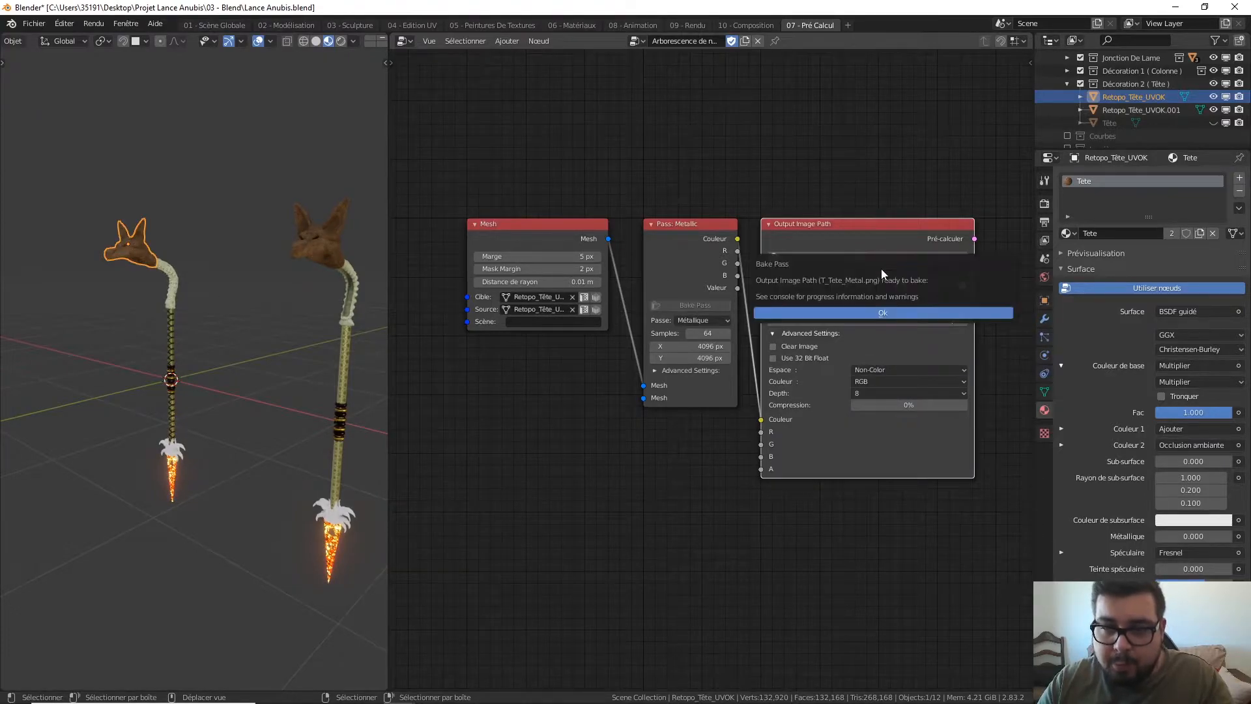
left_click(883, 313)
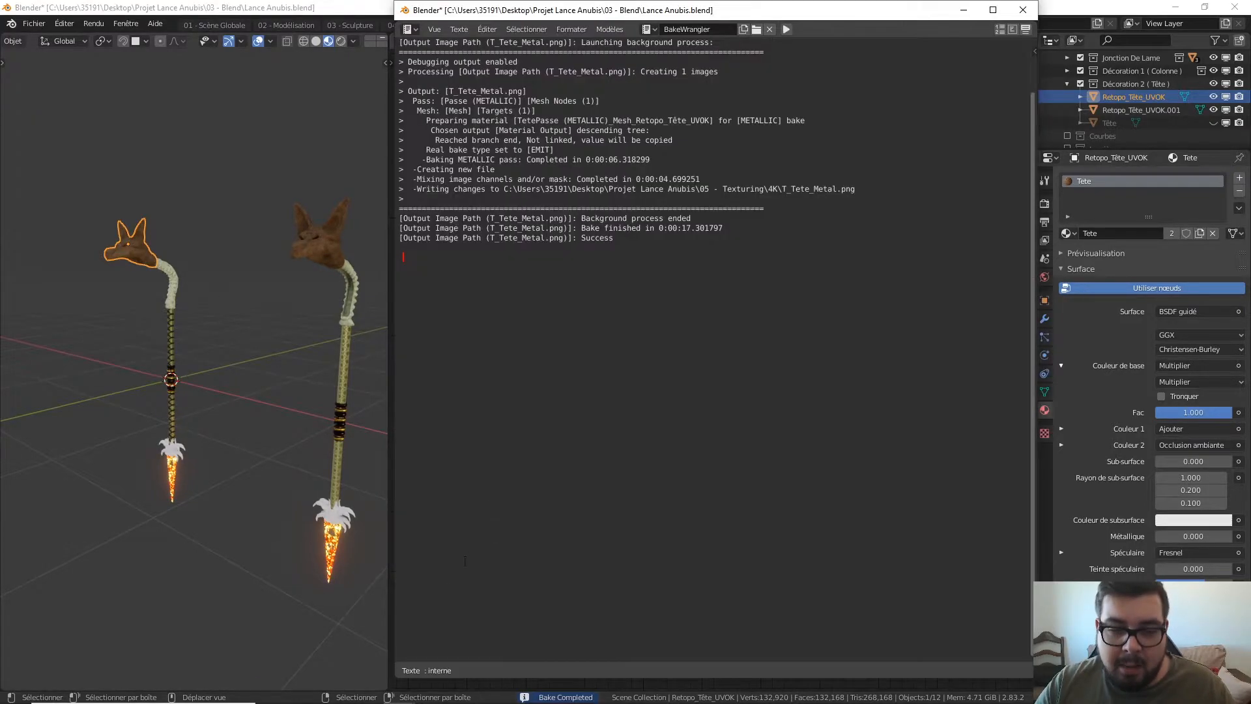
Step: Inspect the baked T_Tete_Metal.png in the 4K folder, then close the folder and the bake log
key("super")
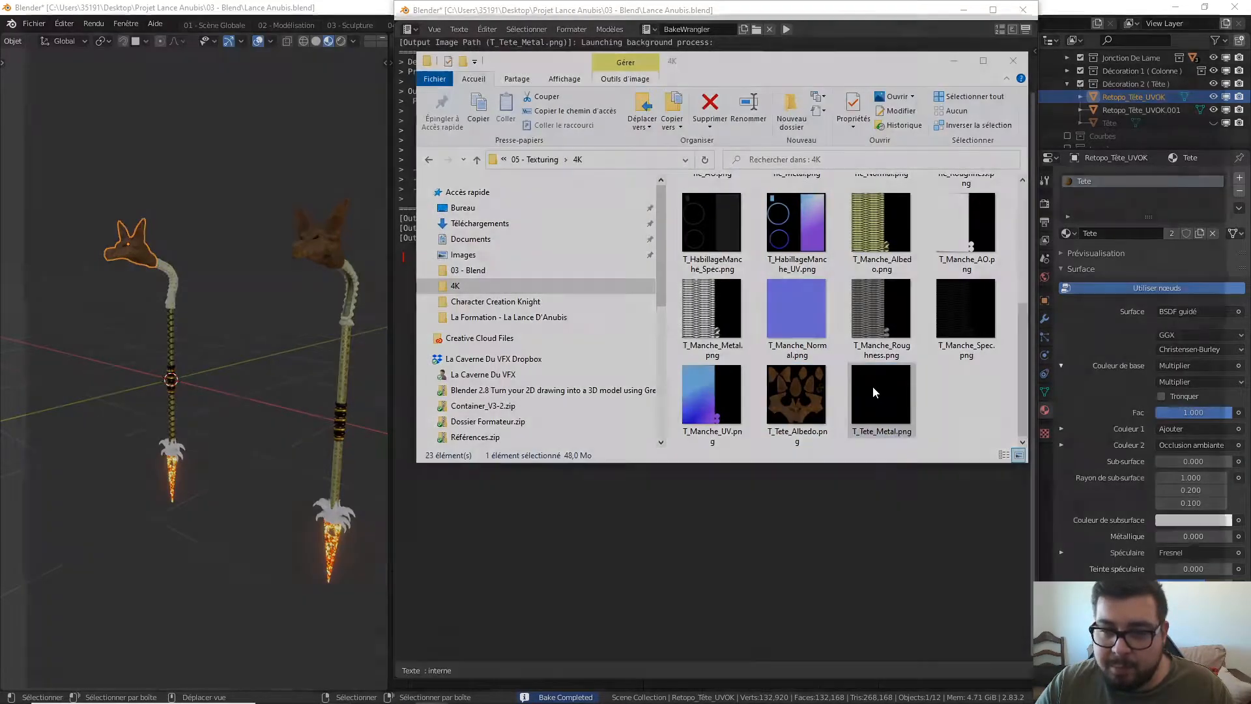
double_click(873, 385)
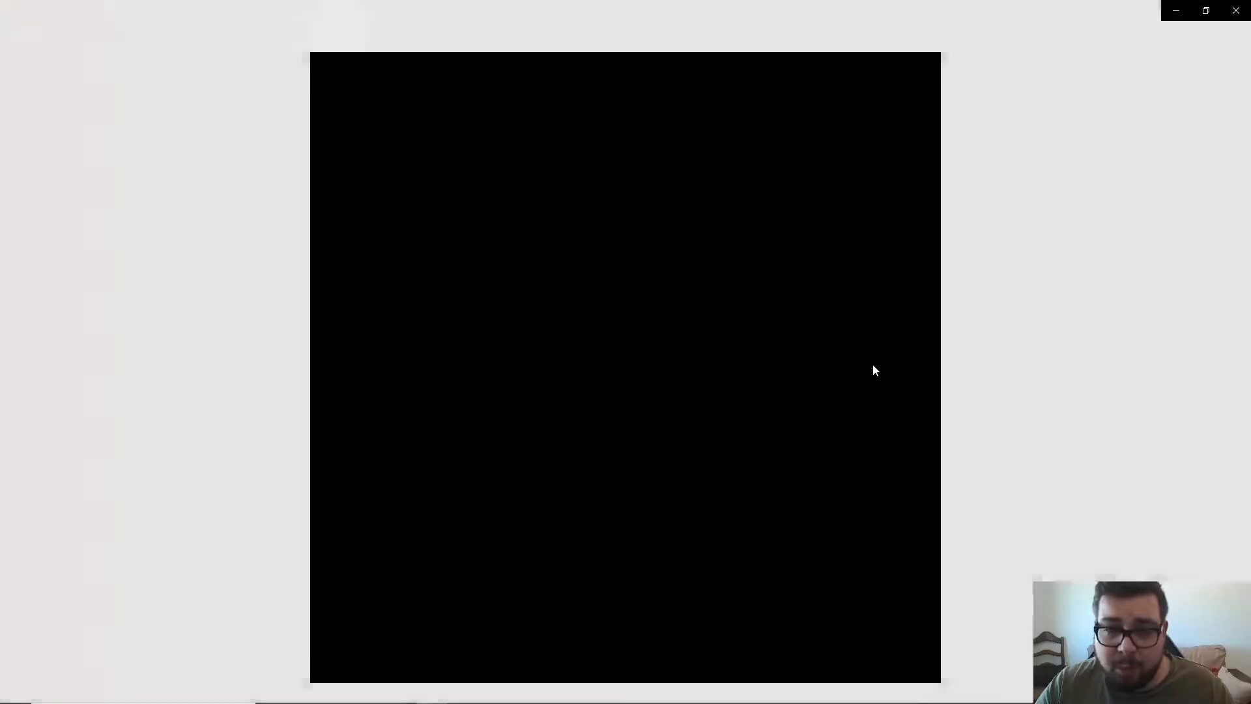
left_click(1236, 10)
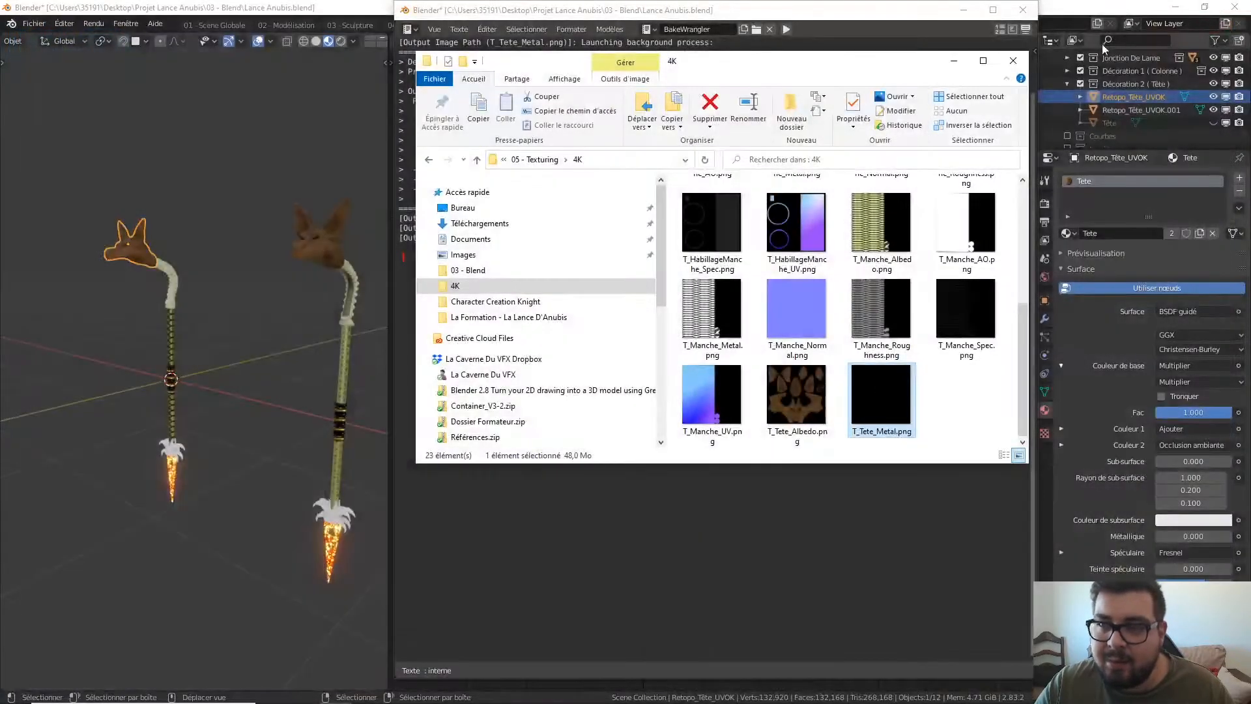
left_click(1013, 60)
left_click(1023, 10)
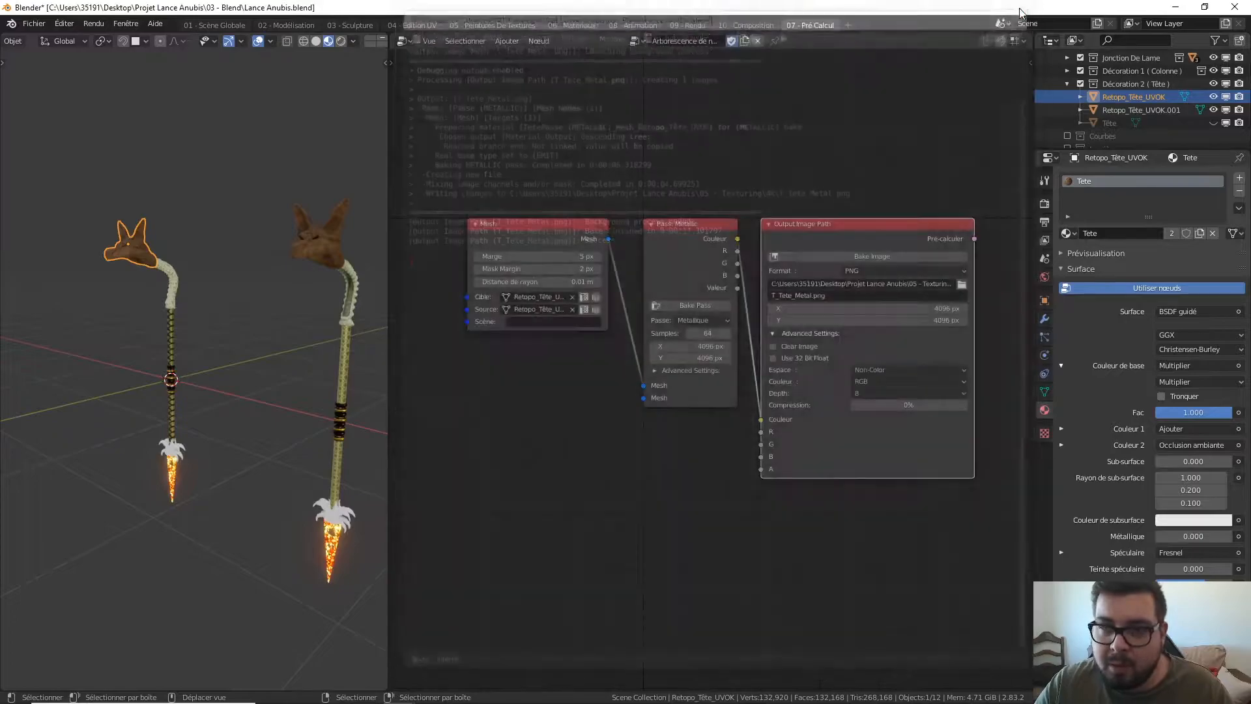
Step: Switch the bake pass to Spéculaire and bake it to an output image named T_Tete_Spec.png
left_click(711, 322)
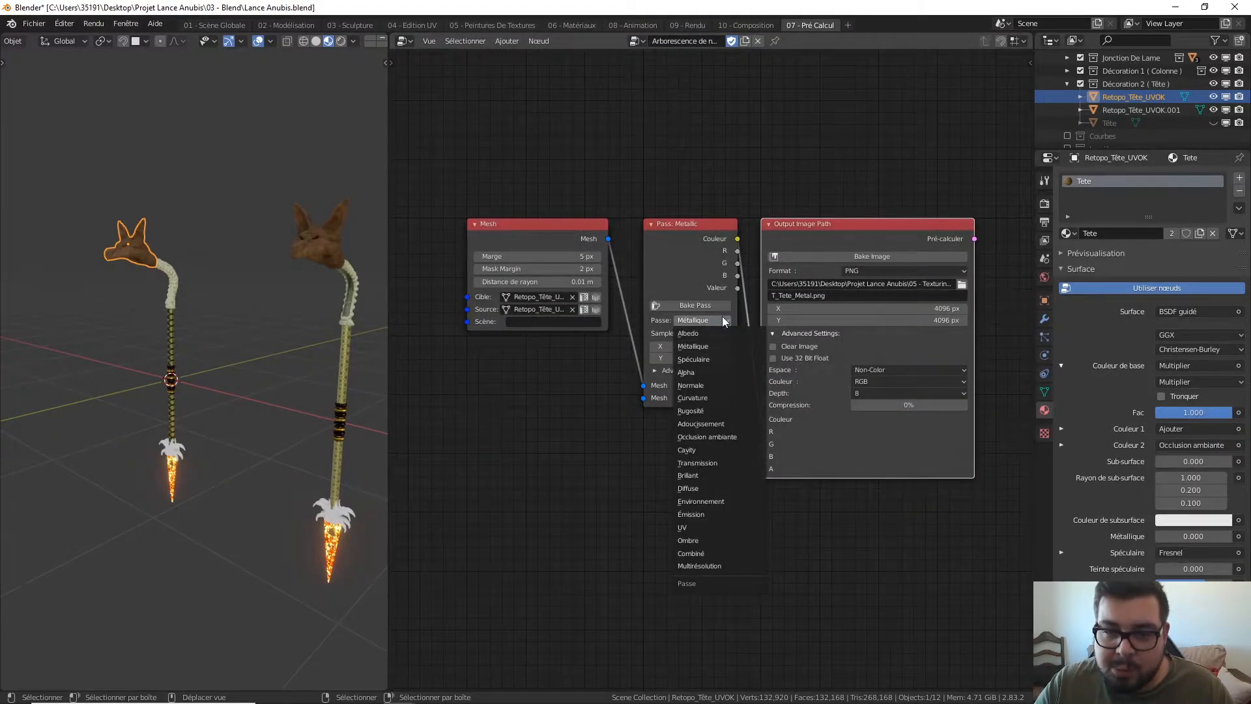
left_click(705, 359)
left_click(819, 297)
left_click(811, 295)
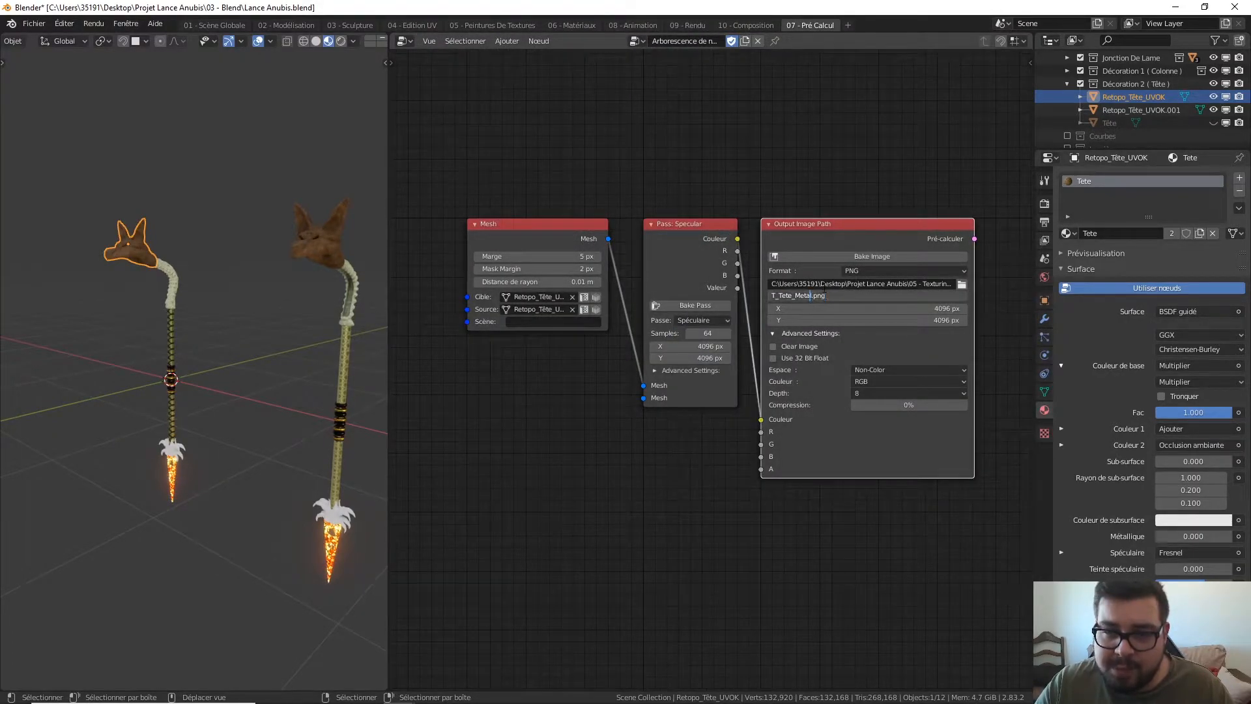
type("Spec")
left_click(872, 256)
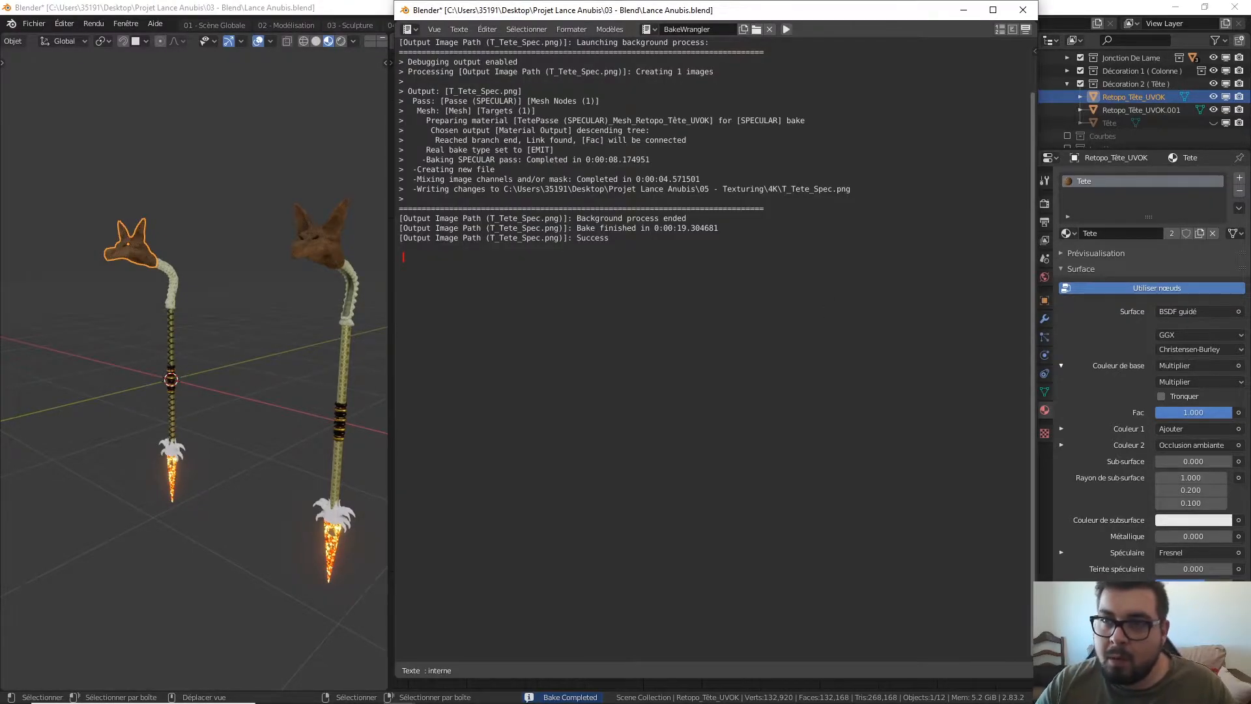
left_click(1023, 10)
Step: Switch to File Explorer and inspect the baked T_Tete_Spec.png in the 4K texture folder
key("super")
left_click(318, 689)
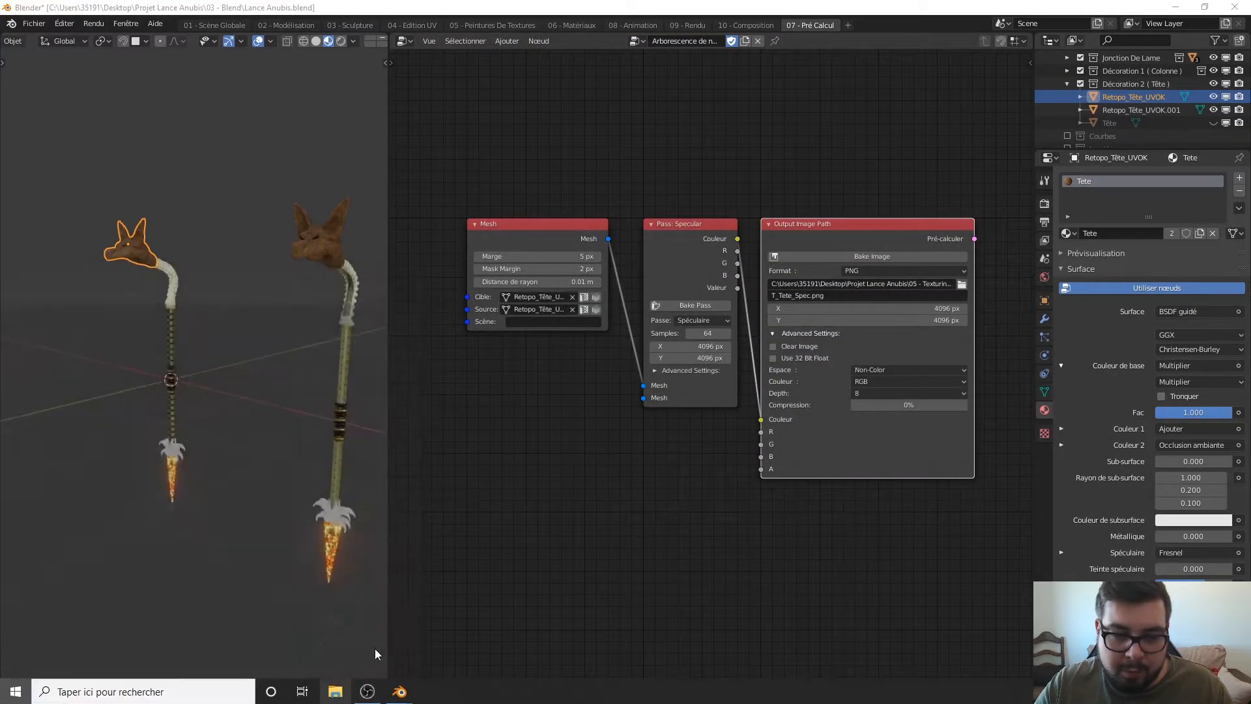
left_click(455, 285)
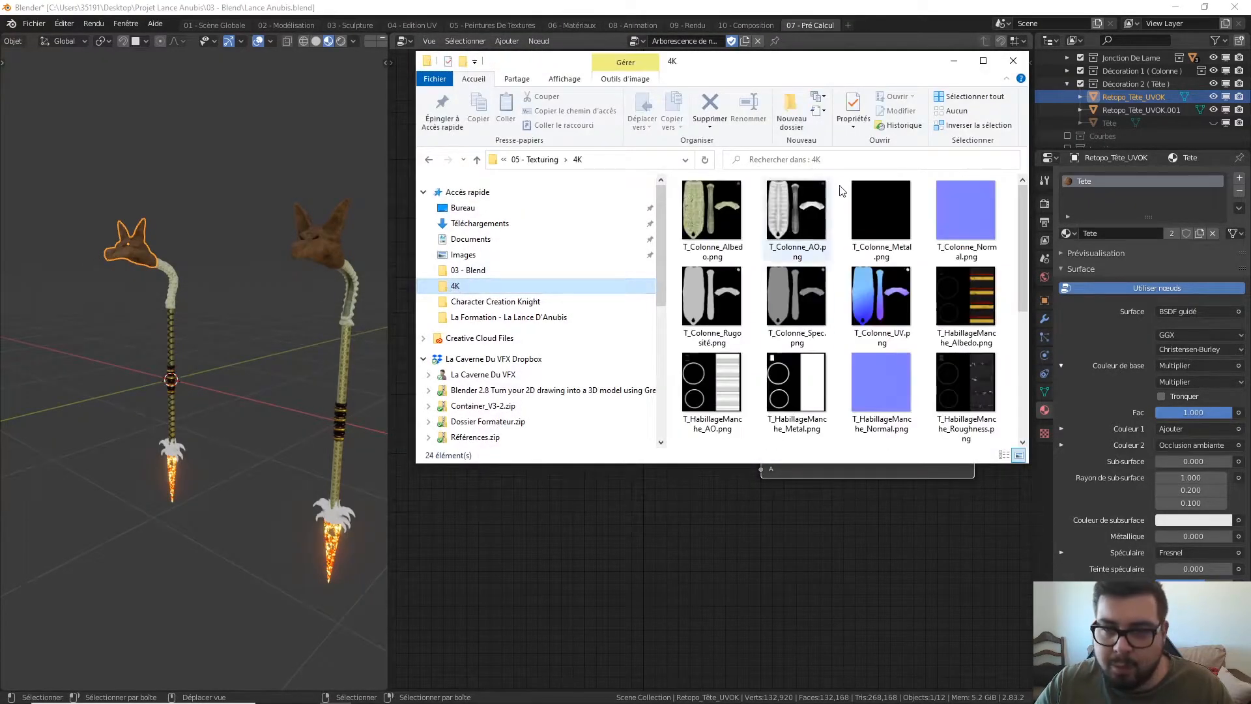
scroll(867, 274, "down", 3)
double_click(966, 395)
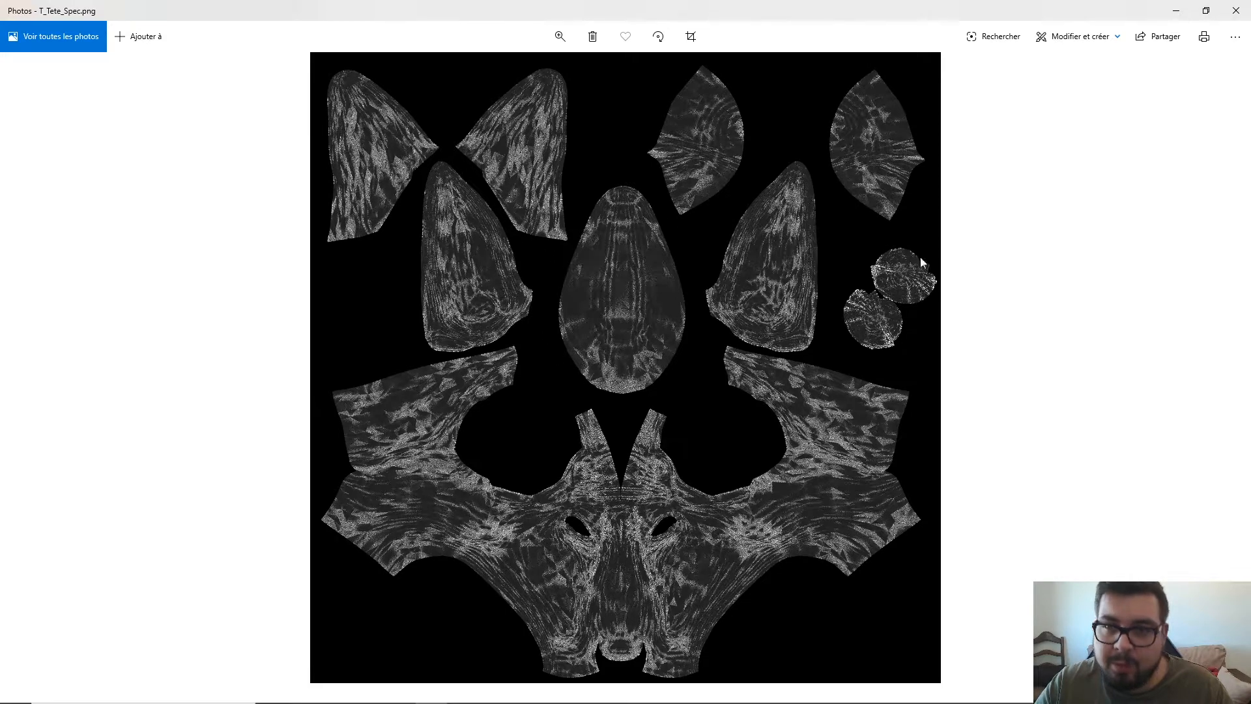
left_click(1235, 12)
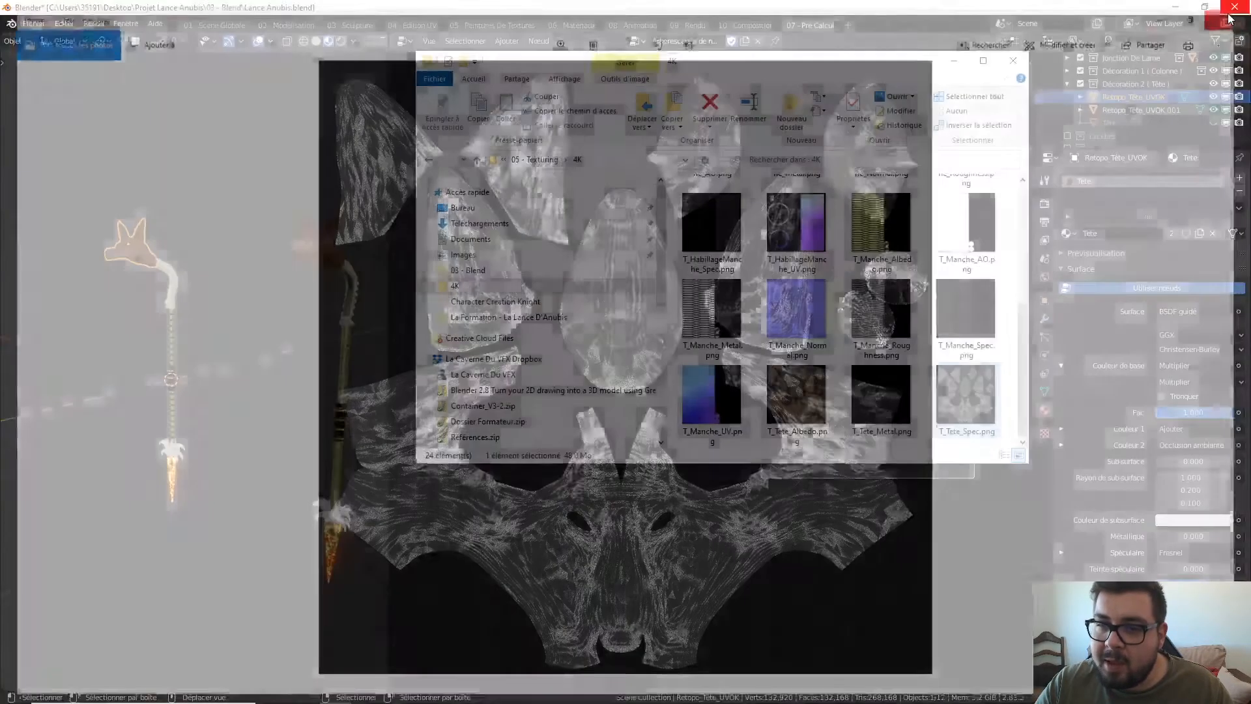
left_click(954, 60)
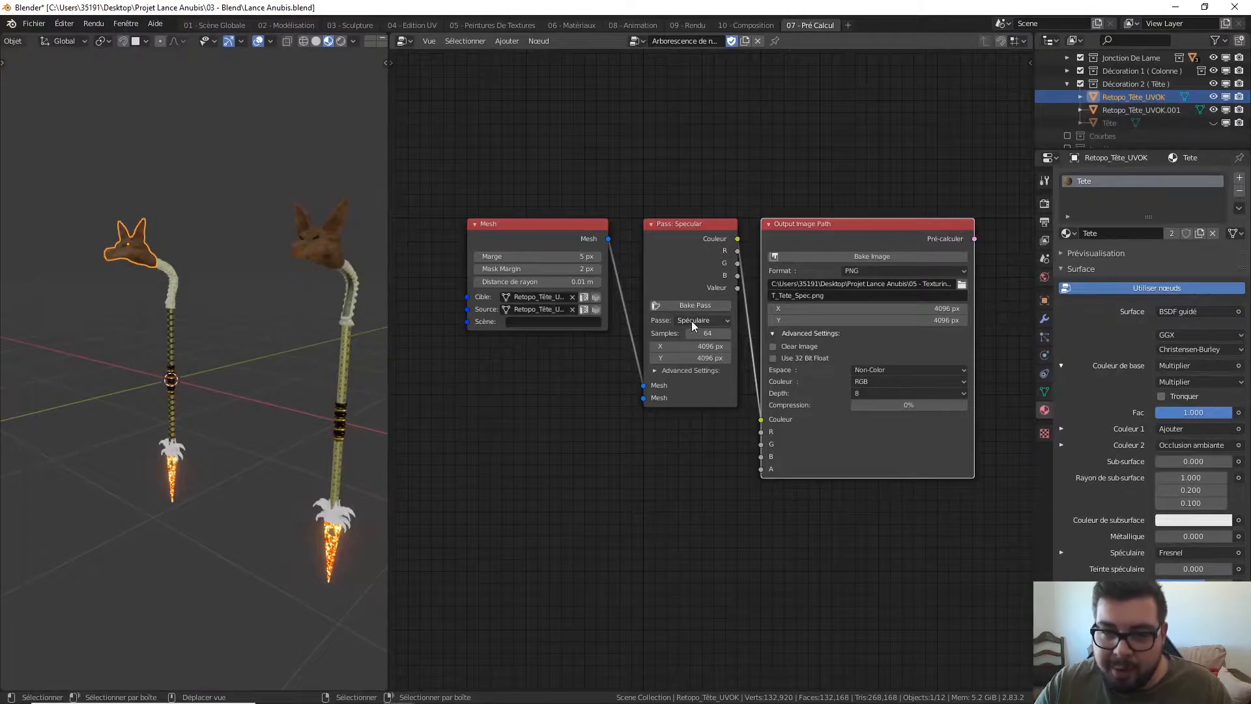
Step: Switch the bake pass to Rugosité, bake it to an output image named T_Tete_Roughness.png, and close the bake log
left_click(706, 322)
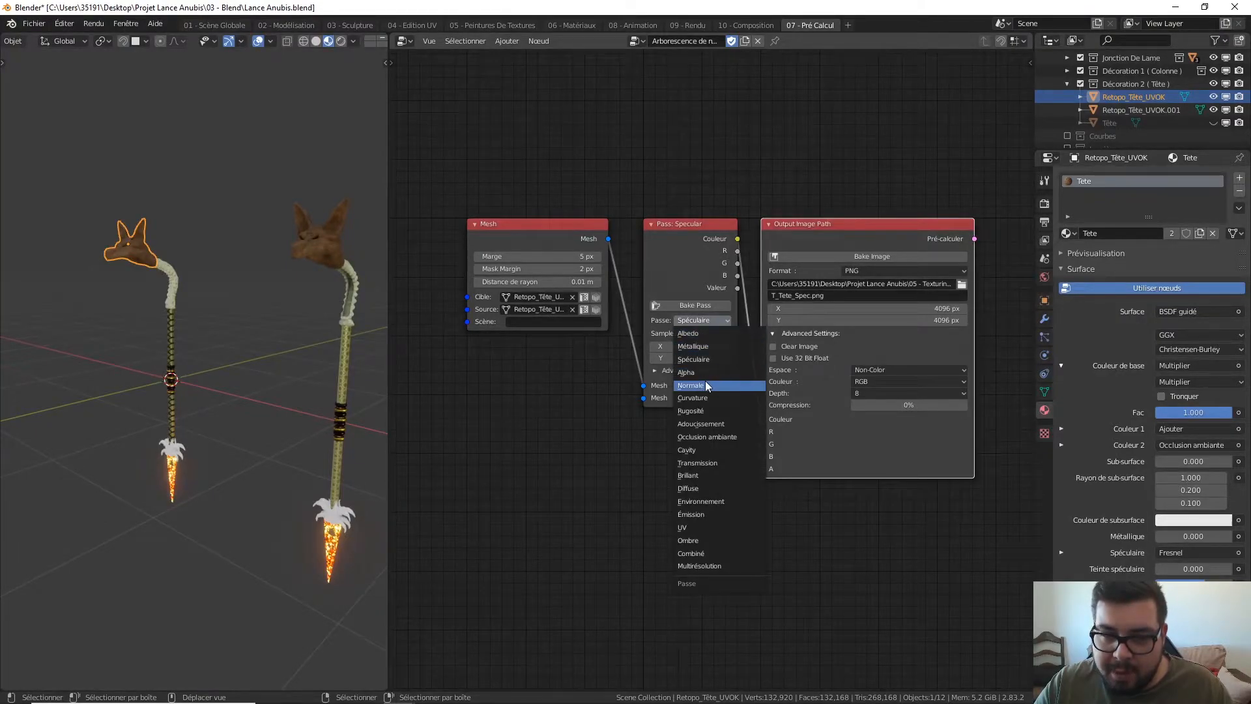
left_click(703, 411)
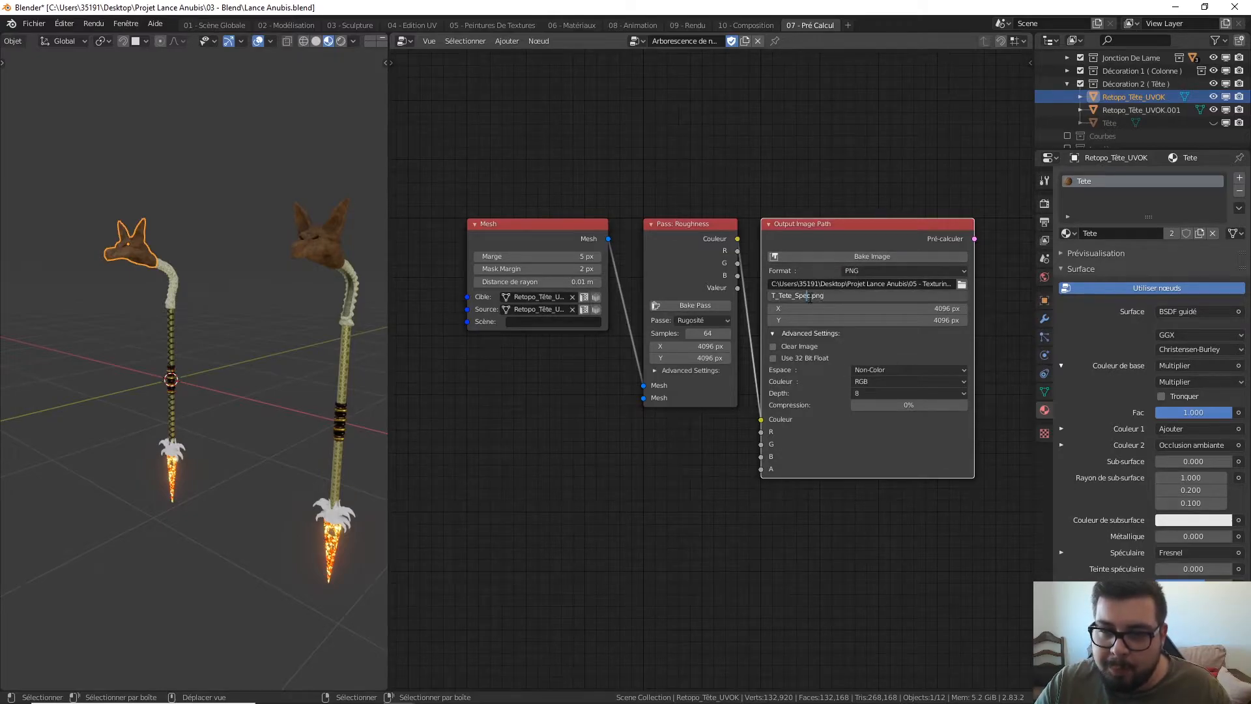
key("BackSpace")
key("BackSpace")
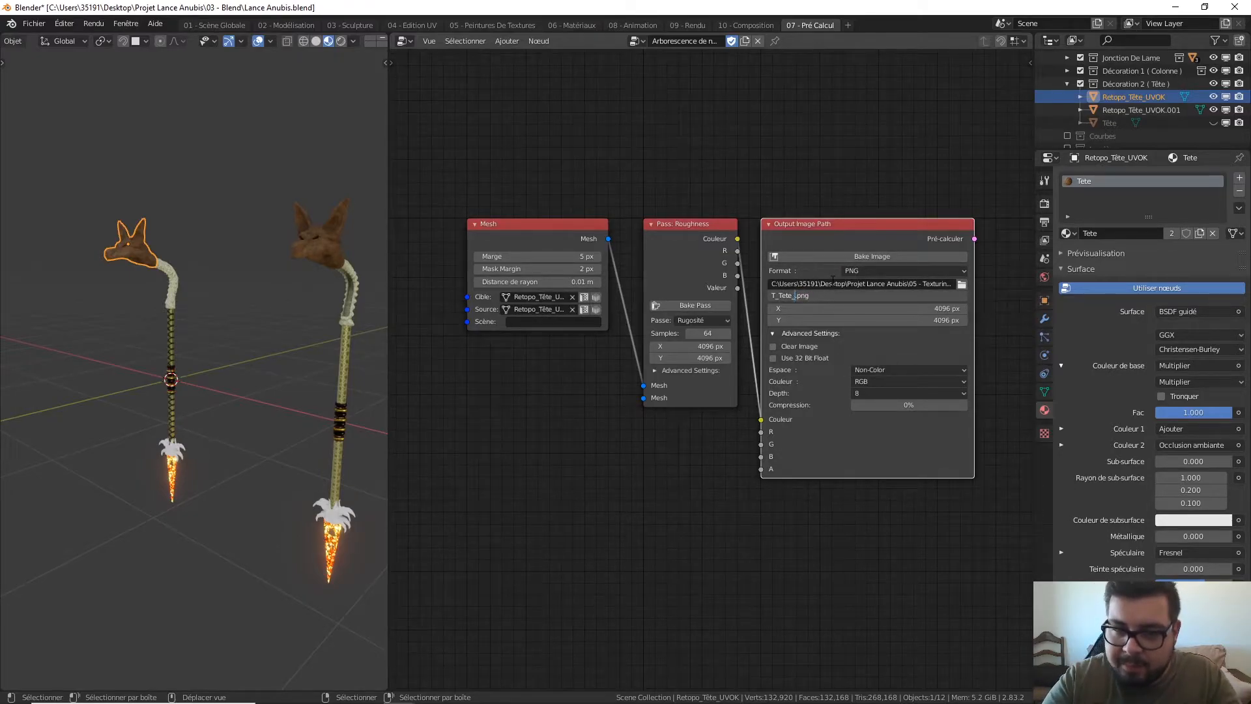
type("ss")
key("Return")
left_click(905, 258)
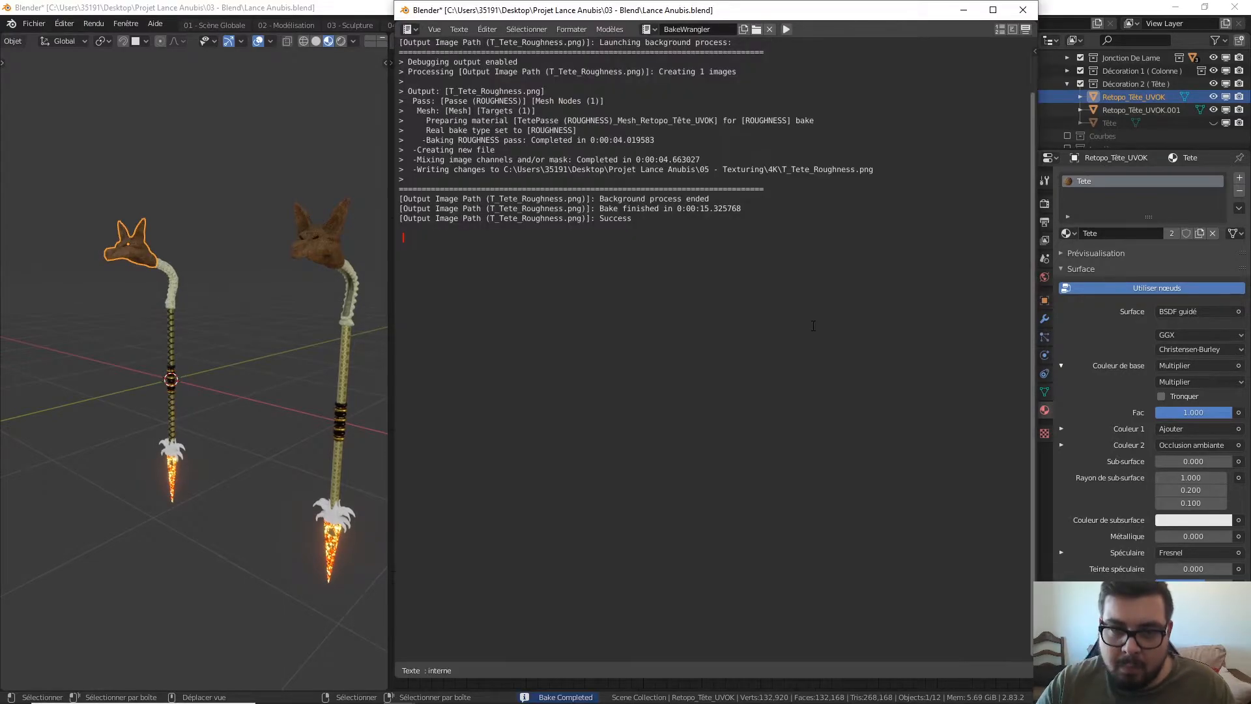
left_click(1022, 10)
Step: Switch to File Explorer, inspect the baked T_Tete_Roughness.png in the 4K folder, and return to Blender
key("super")
scroll(98, 456, "down", 1)
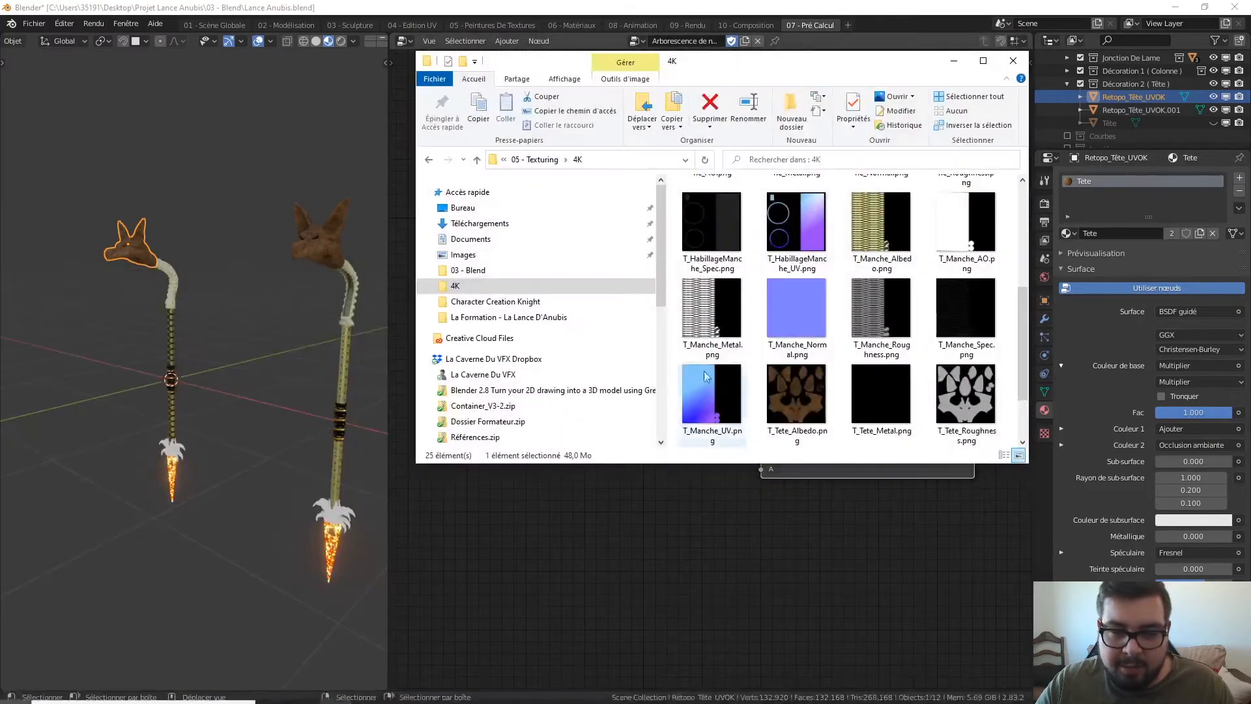
scroll(921, 209, "down", 2)
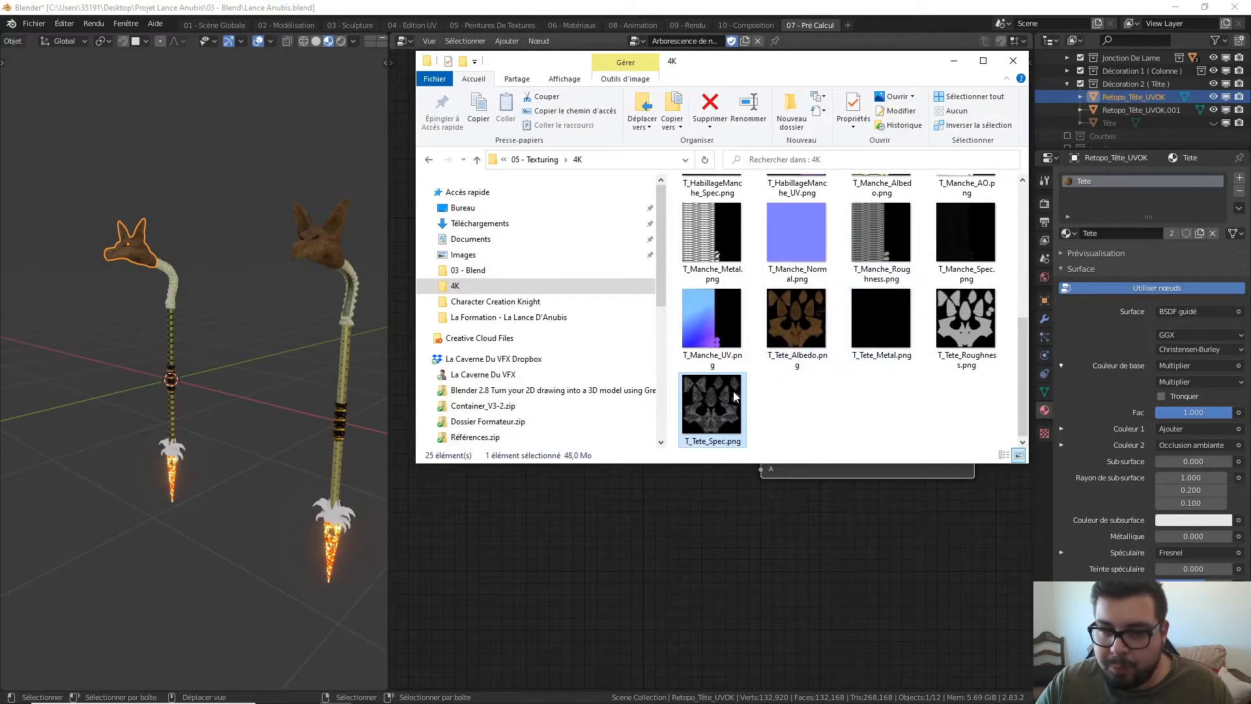
double_click(966, 319)
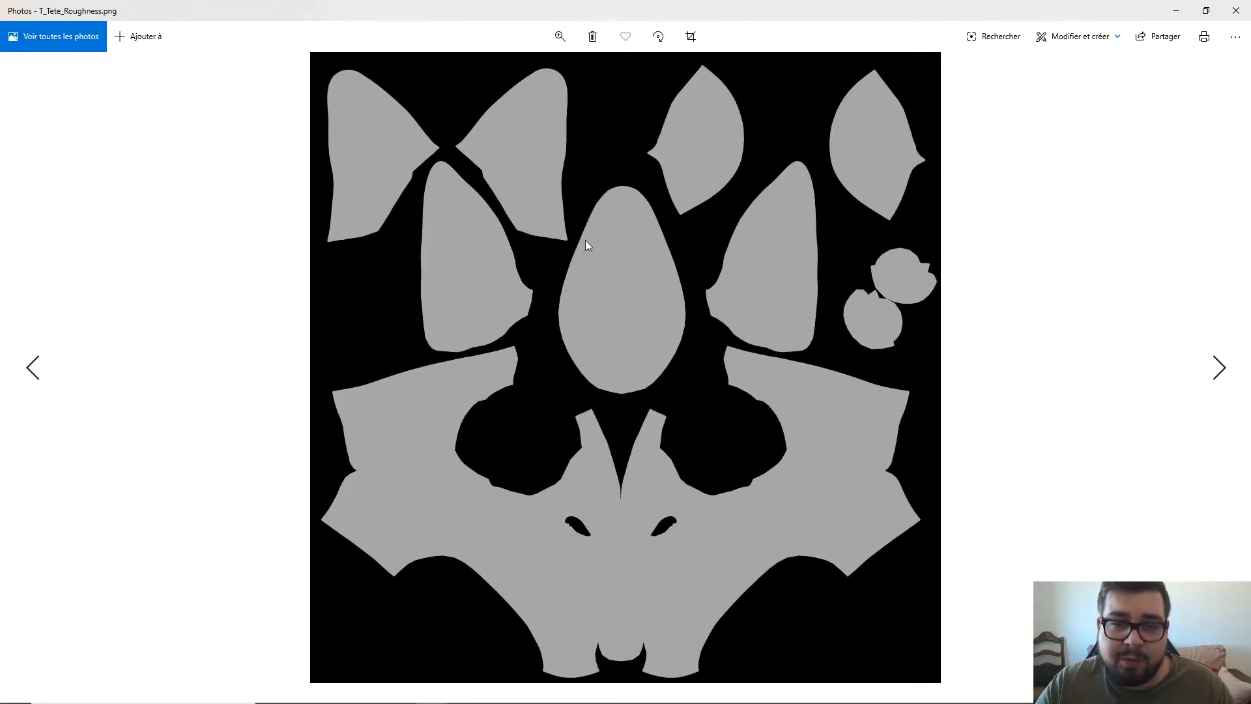
left_click(1236, 10)
left_click(954, 56)
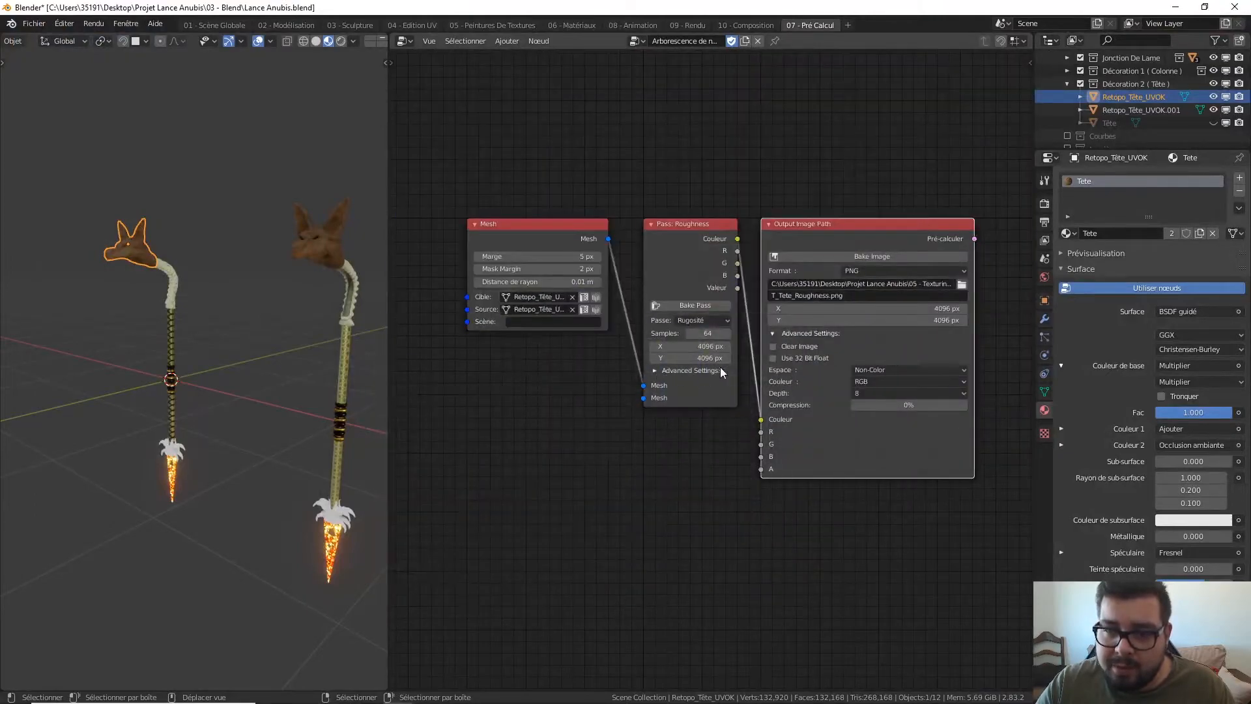
Step: Switch the bake pass to Occlusion ambiante and bake it to an output image named T_Tete_AO.png
left_click(710, 321)
left_click(718, 437)
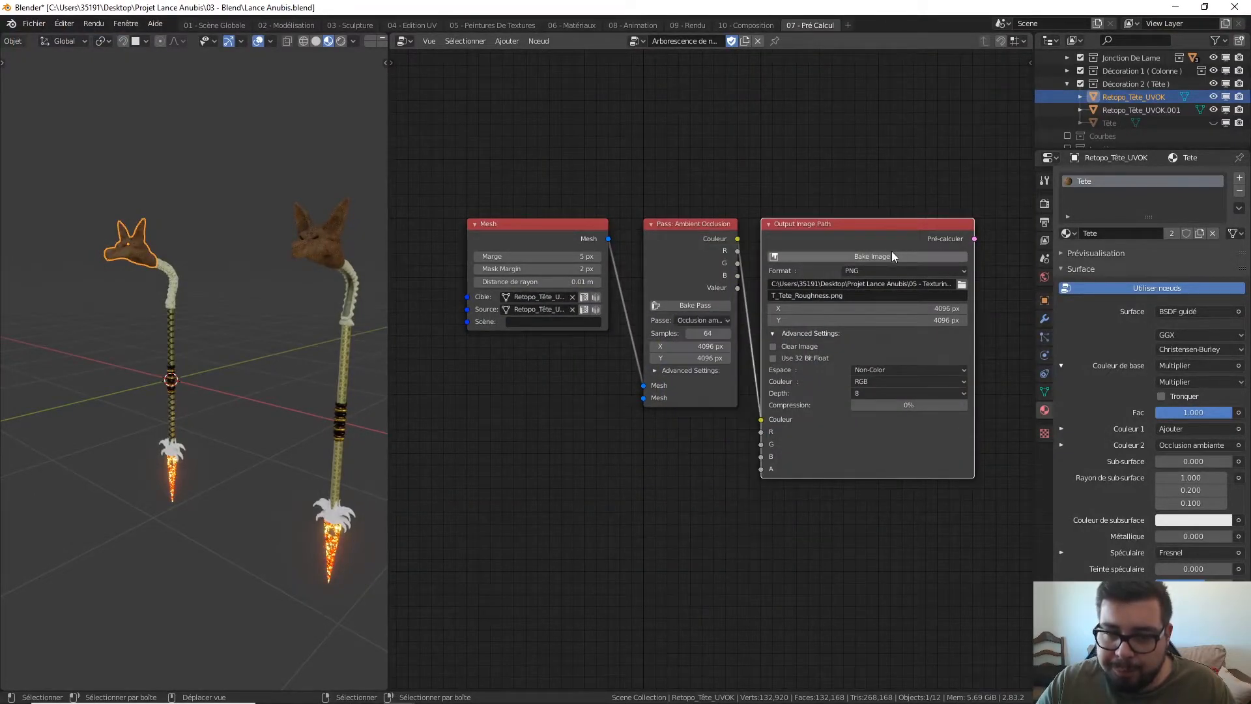
key("BackSpace")
key("BackSpace")
key("BackSpace")
key("BackSpace")
key("BackSpace")
key("BackSpace")
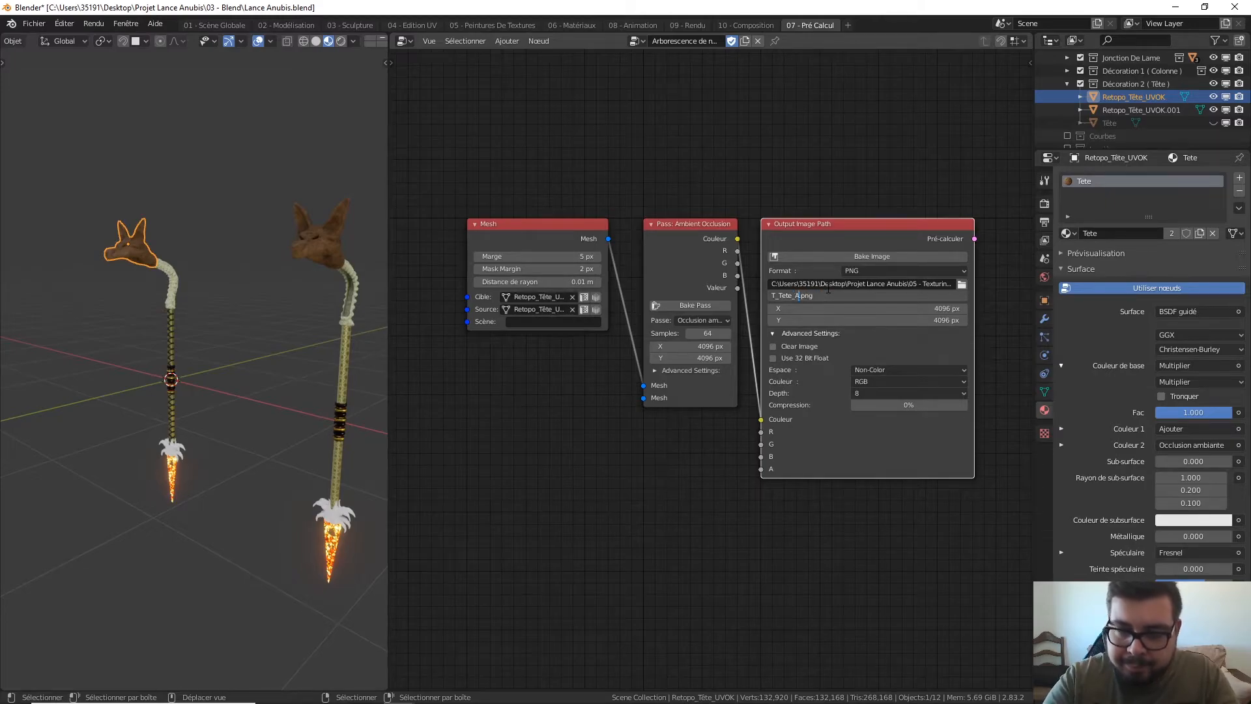
key("Return")
left_click(885, 260)
left_click(885, 315)
Step: Inspect the baked T_Tete_AO.png in the 4K folder, then put the folder away and close the bake log
left_click(881, 312)
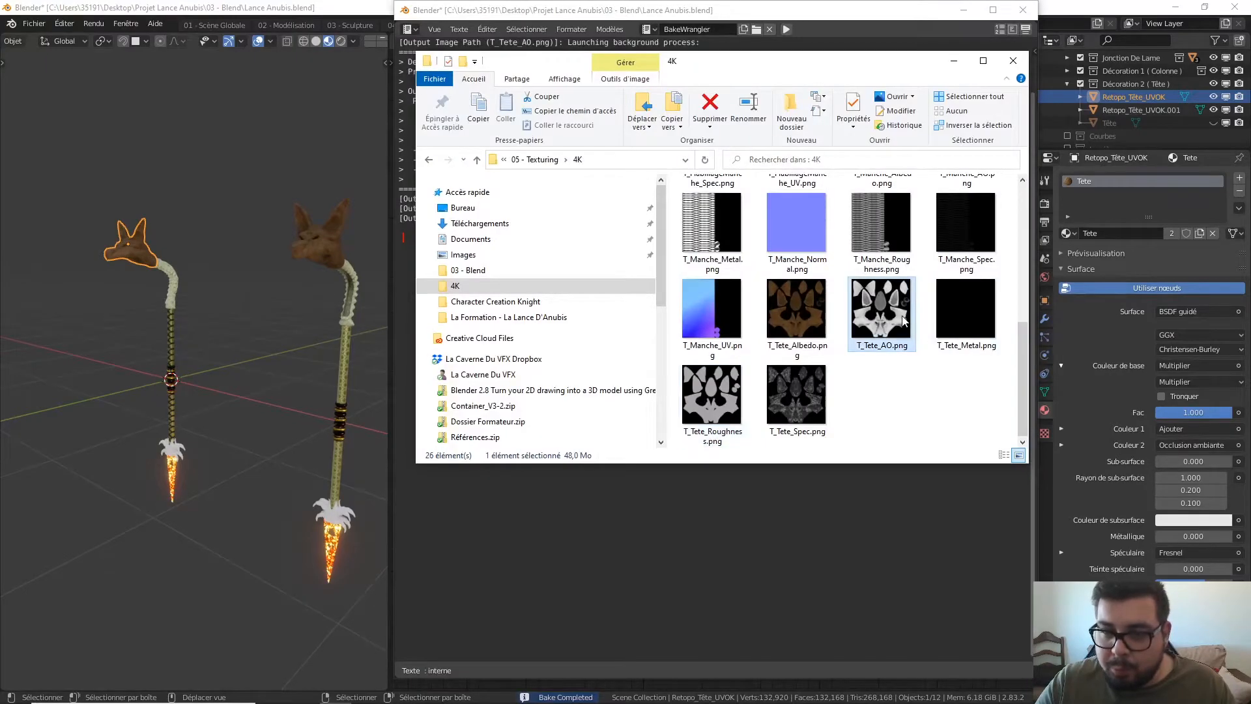
double_click(881, 315)
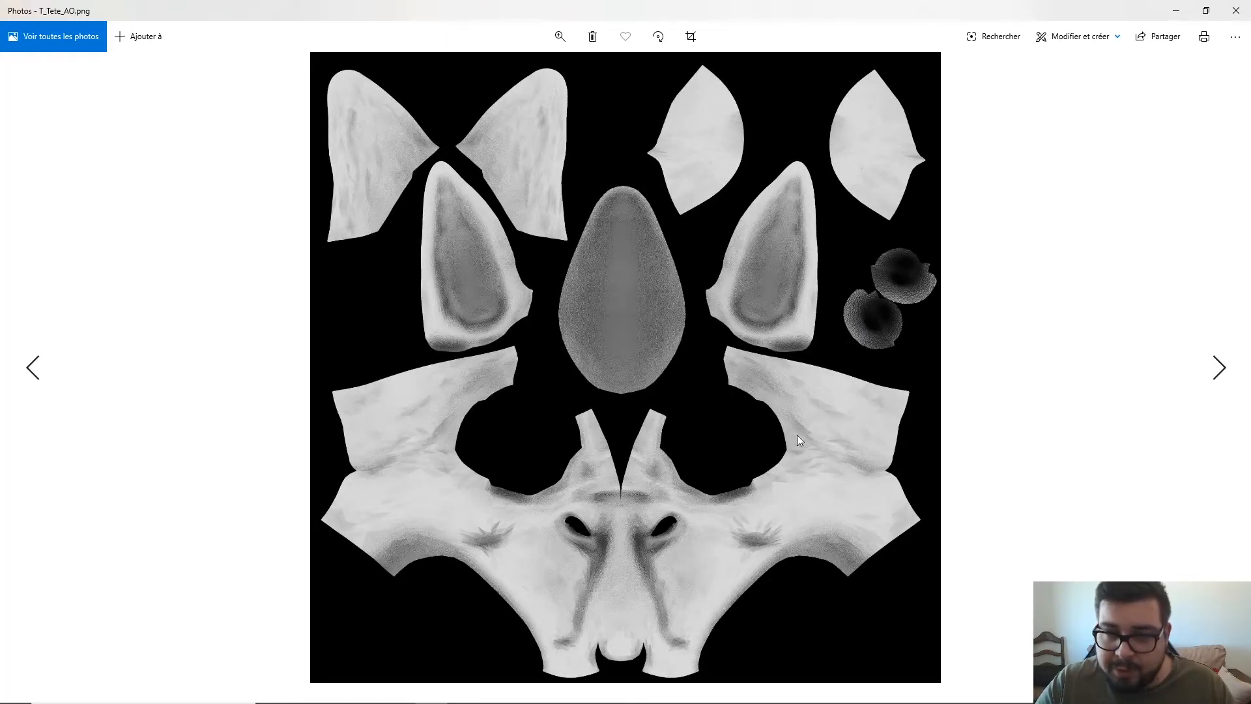
left_click(1236, 10)
left_click(954, 62)
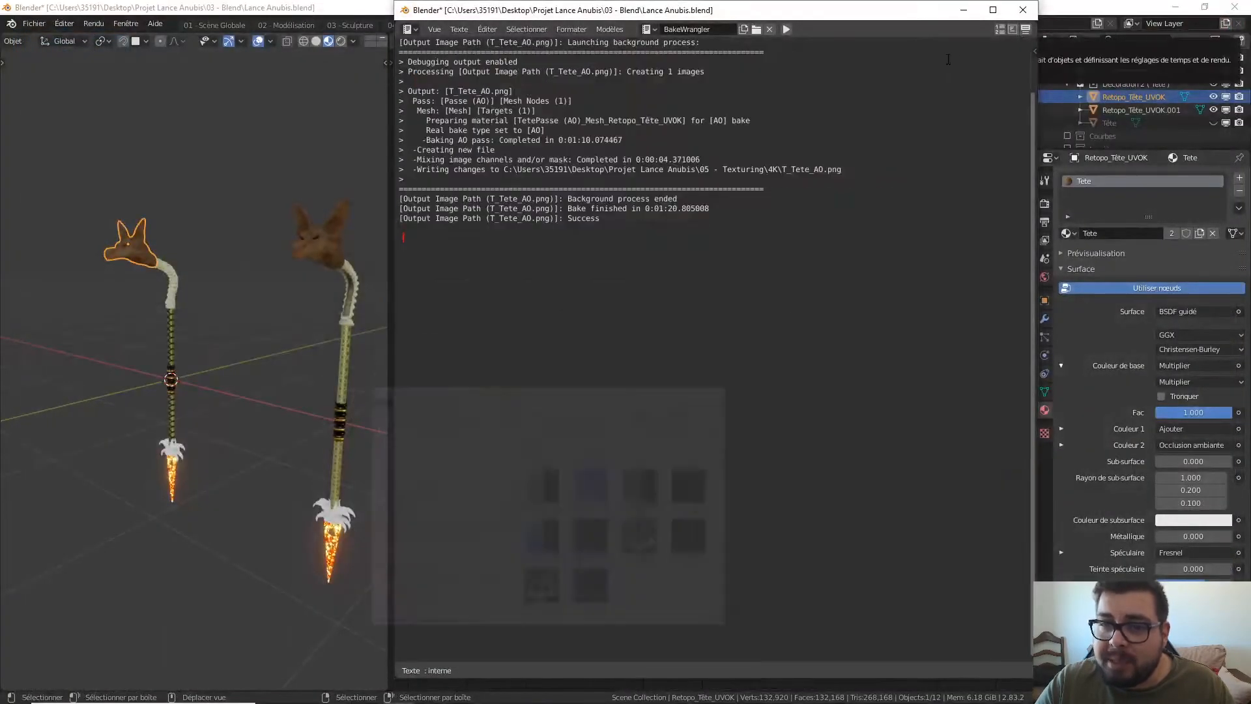
left_click(1021, 10)
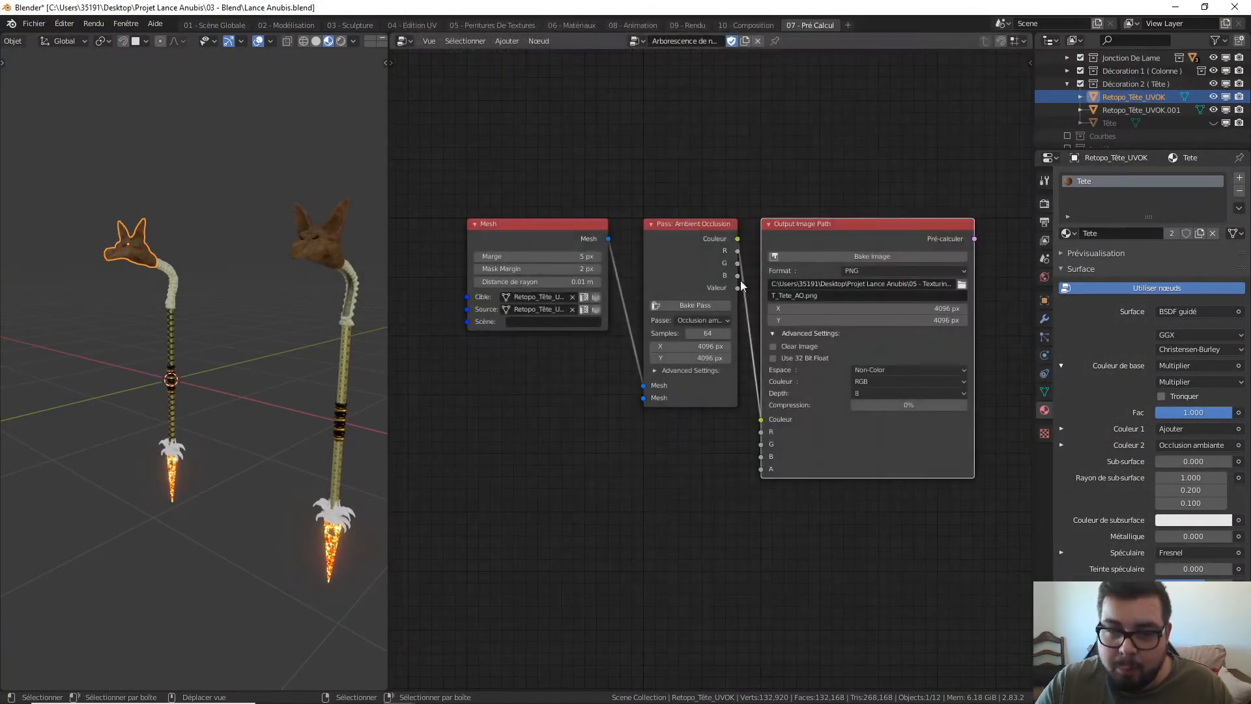
Step: Set the output image's colour space to XYZ and the bake pass to UV
left_click(911, 369)
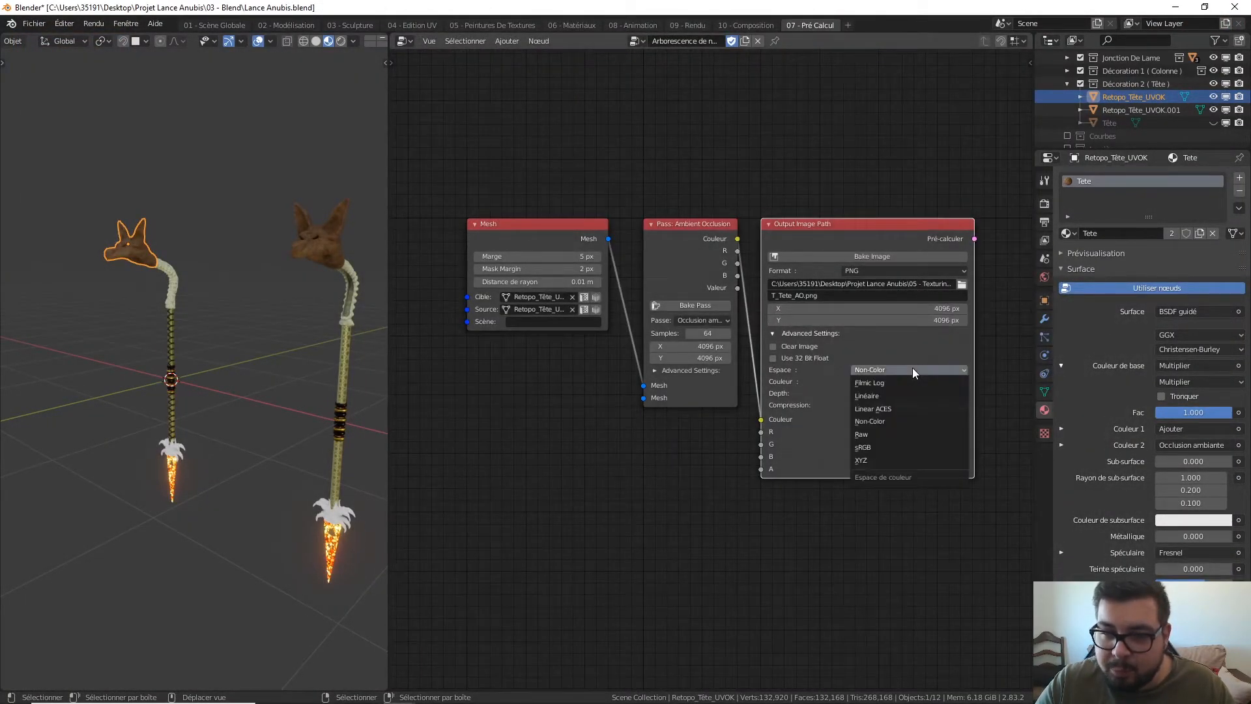
left_click(870, 462)
left_click(705, 319)
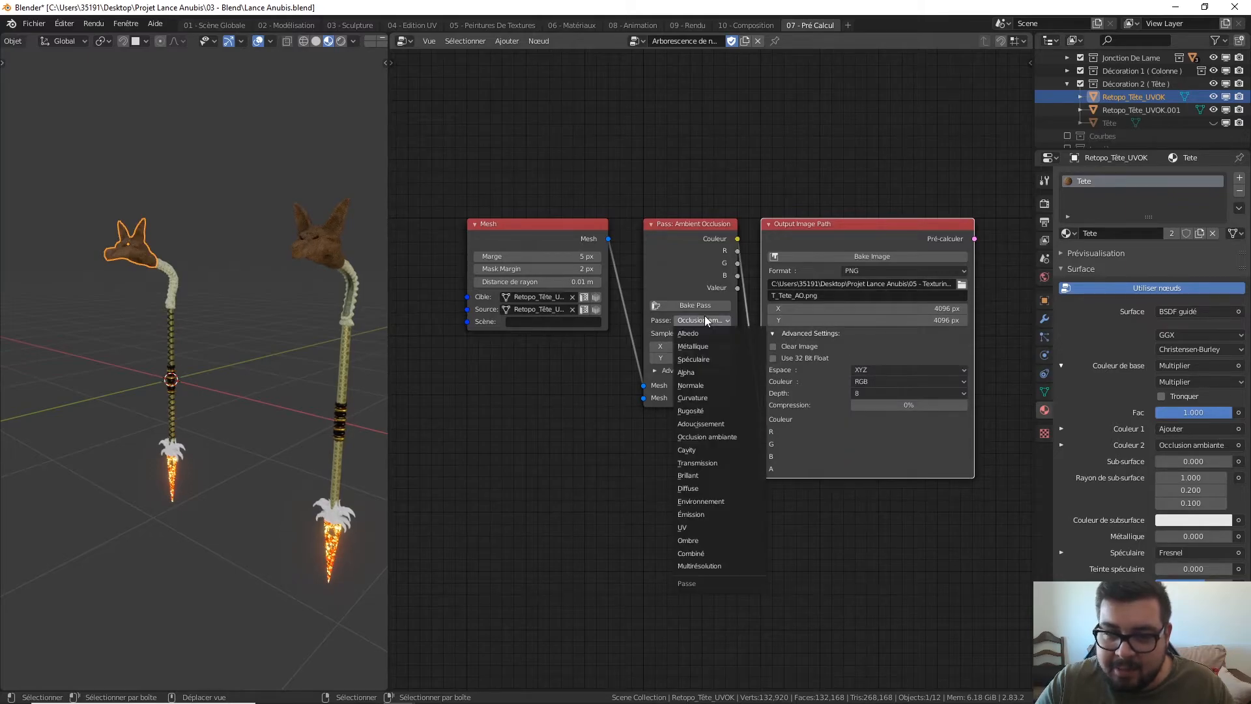
left_click(690, 528)
Step: Rename the output image T_Tete_UV.png and bake it
left_click(803, 297)
left_click(803, 299)
key("BackSpace")
key("BackSpace")
type("U")
key("Return")
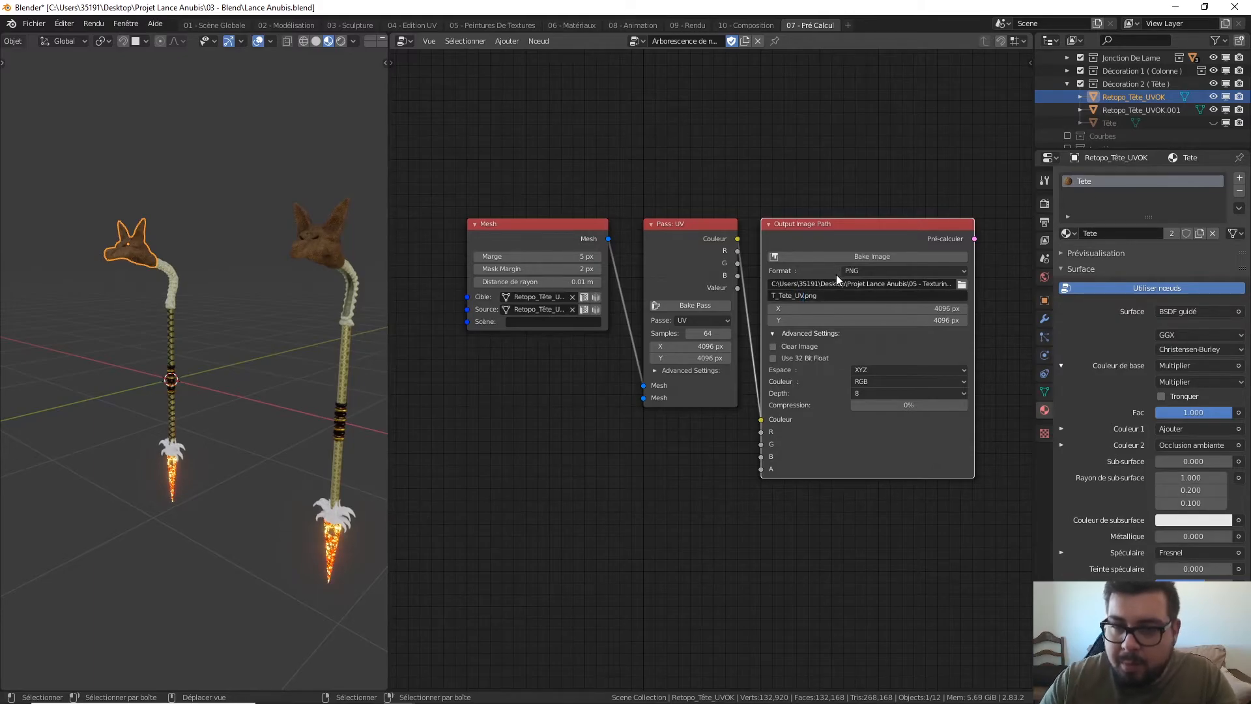
left_click(901, 258)
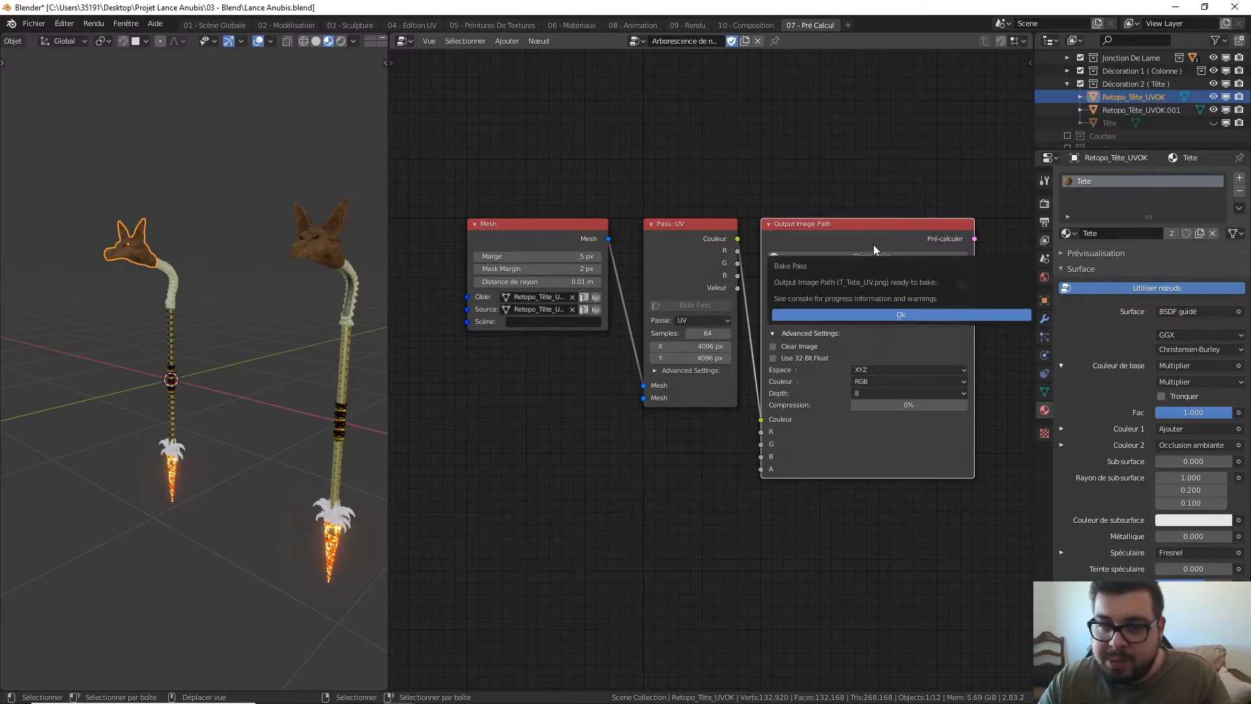
left_click(898, 319)
Step: Switch to File Explorer, inspect the baked T_Tete_UV.png in the 4K folder, and return to Blender
left_click(337, 690)
double_click(893, 401)
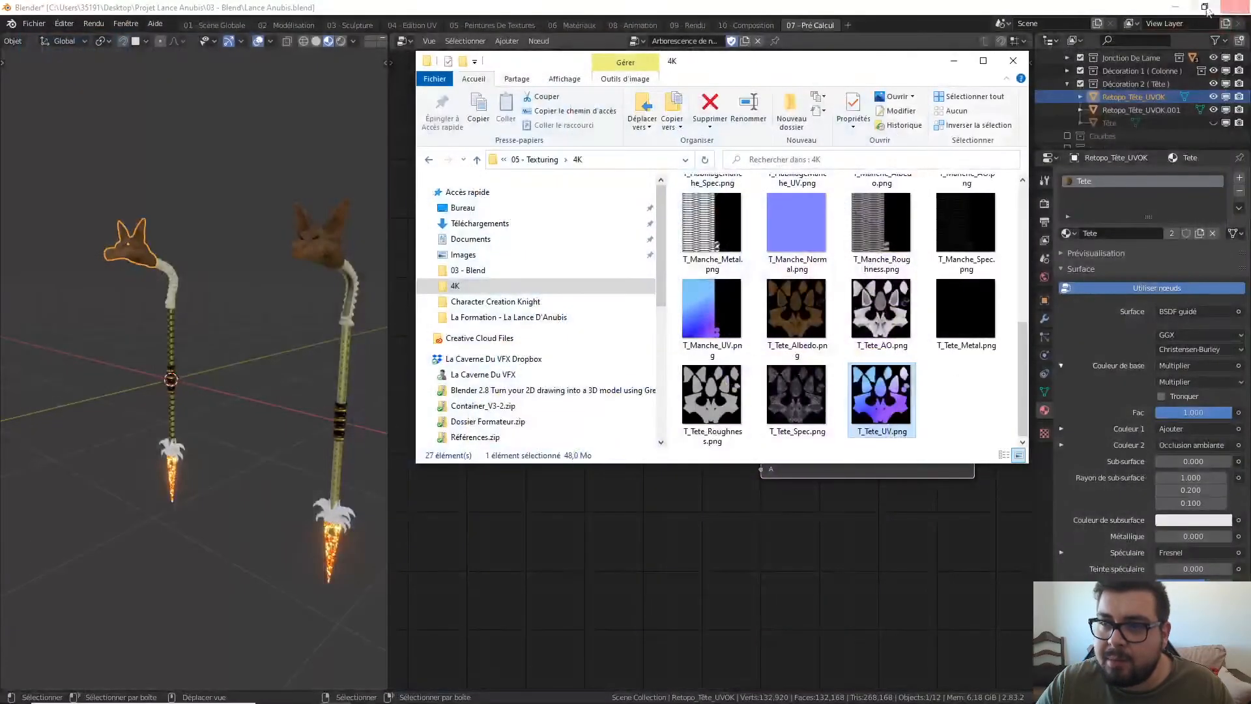
left_click(1236, 10)
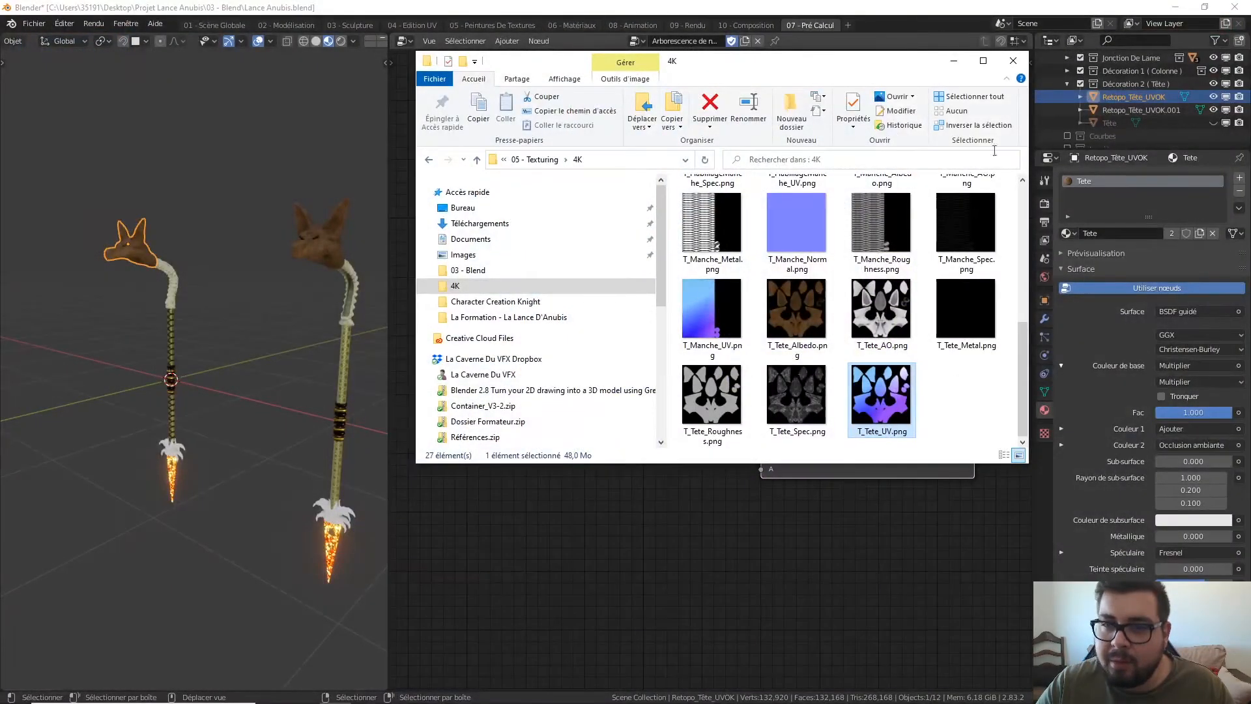
left_click(1012, 60)
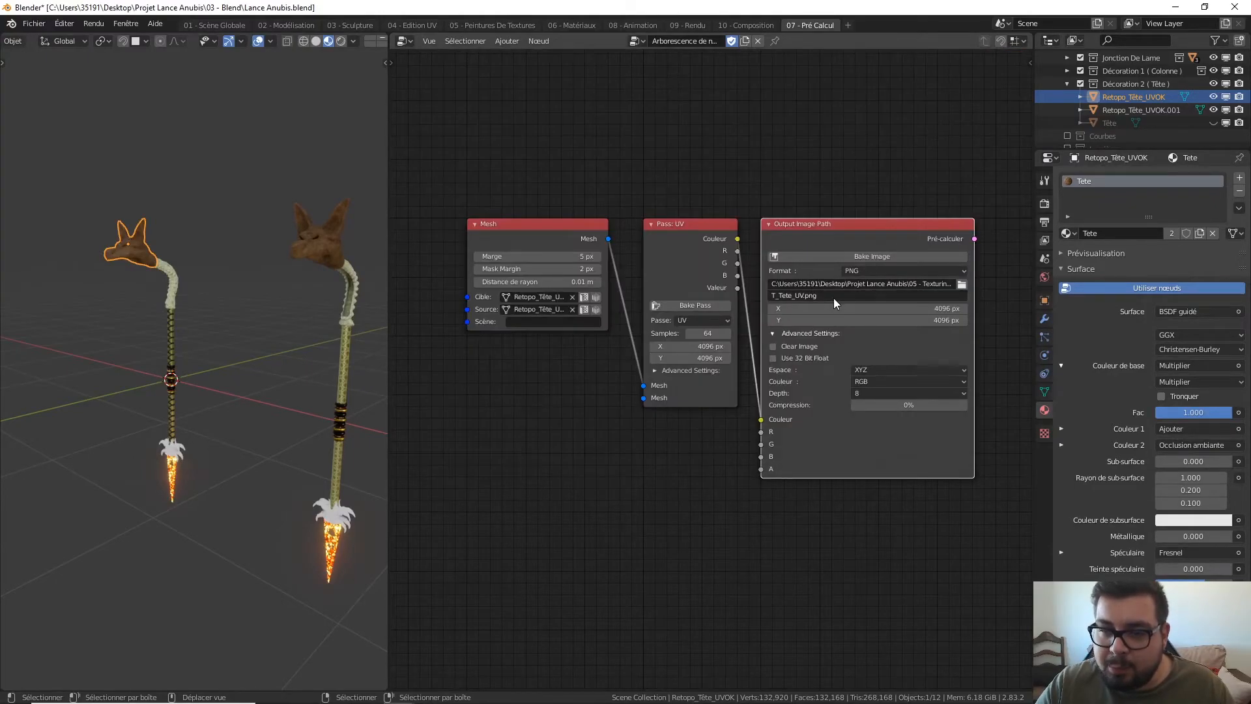
Step: Switch the bake pass to Normale and bake it to an output image named T_Tete_Normal.png
left_click(713, 321)
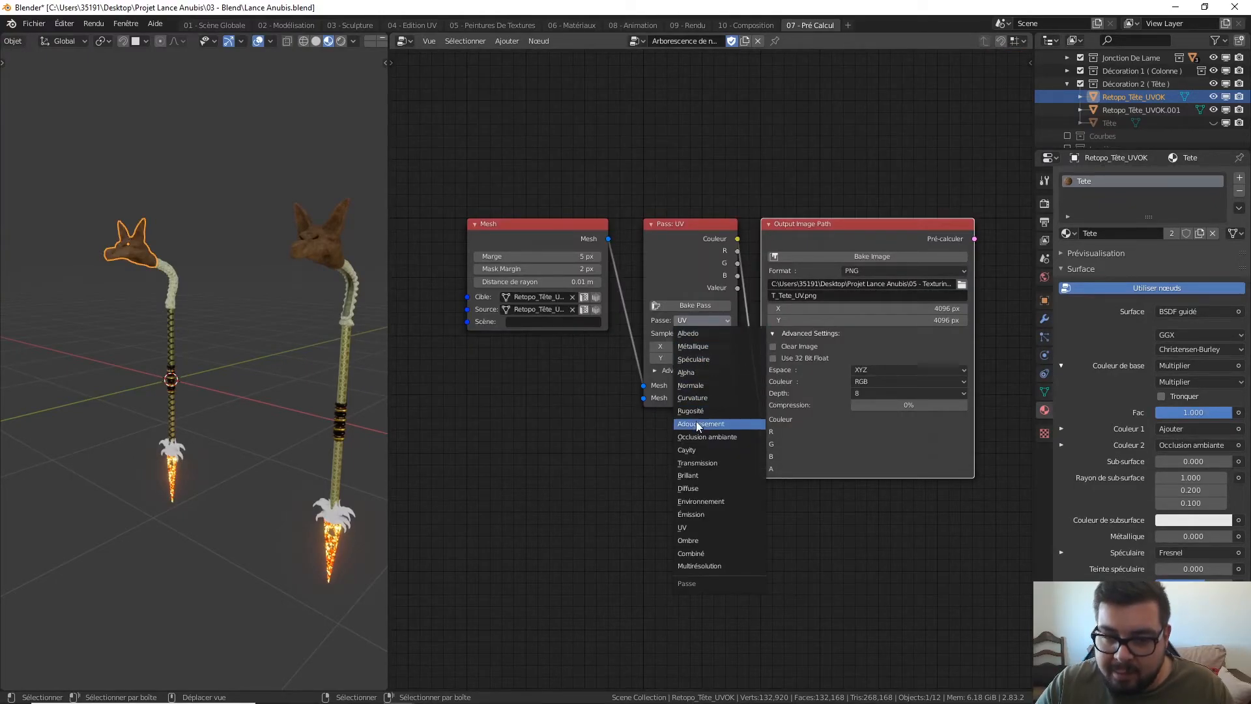
left_click(709, 390)
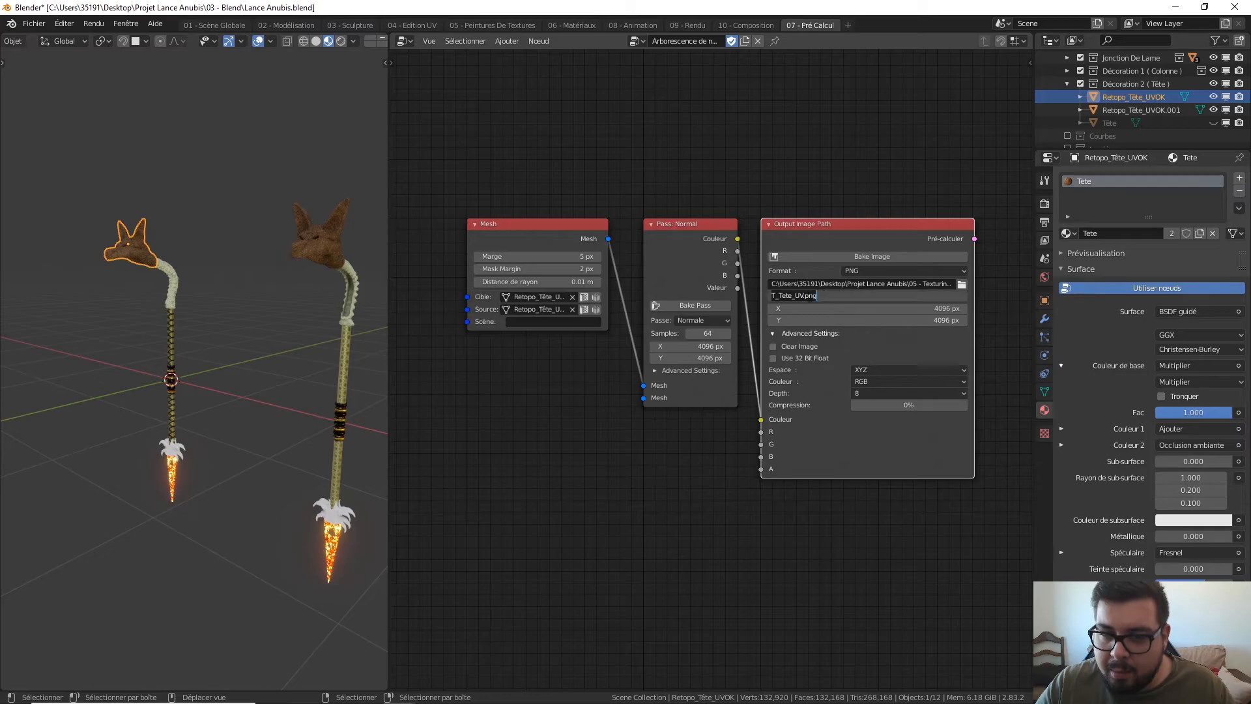
key("BackSpace")
key("BackSpace")
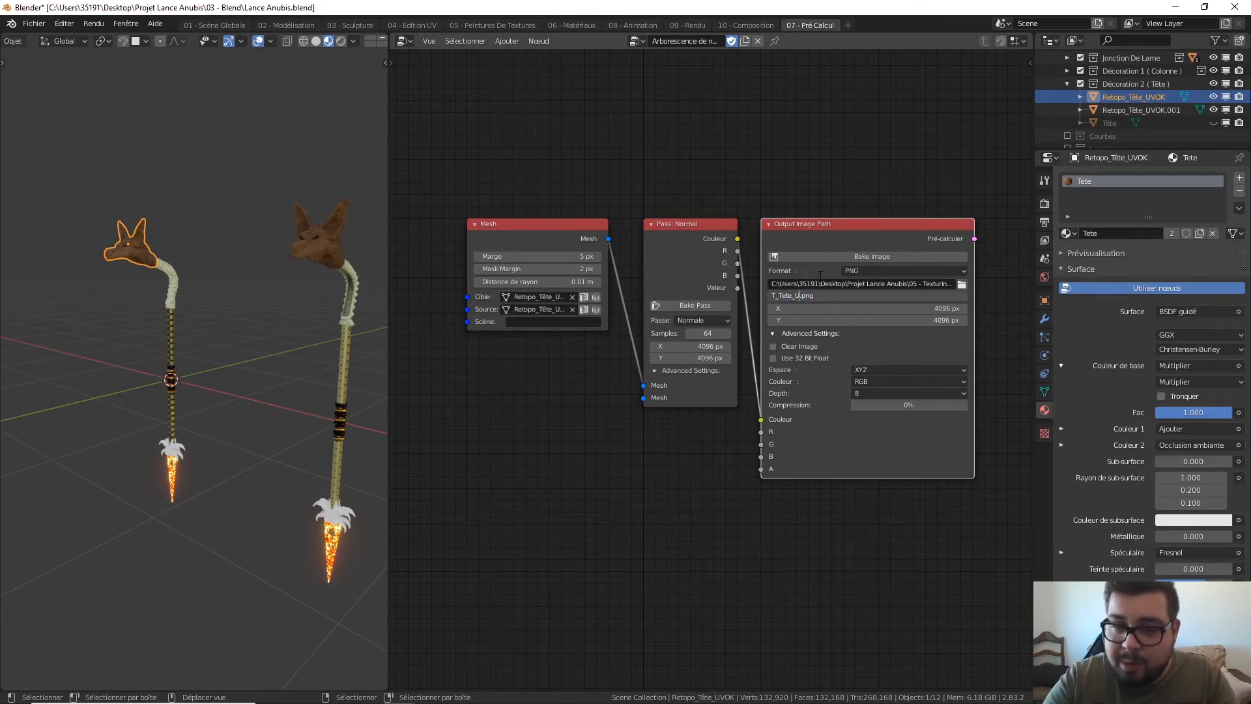
type("Normal")
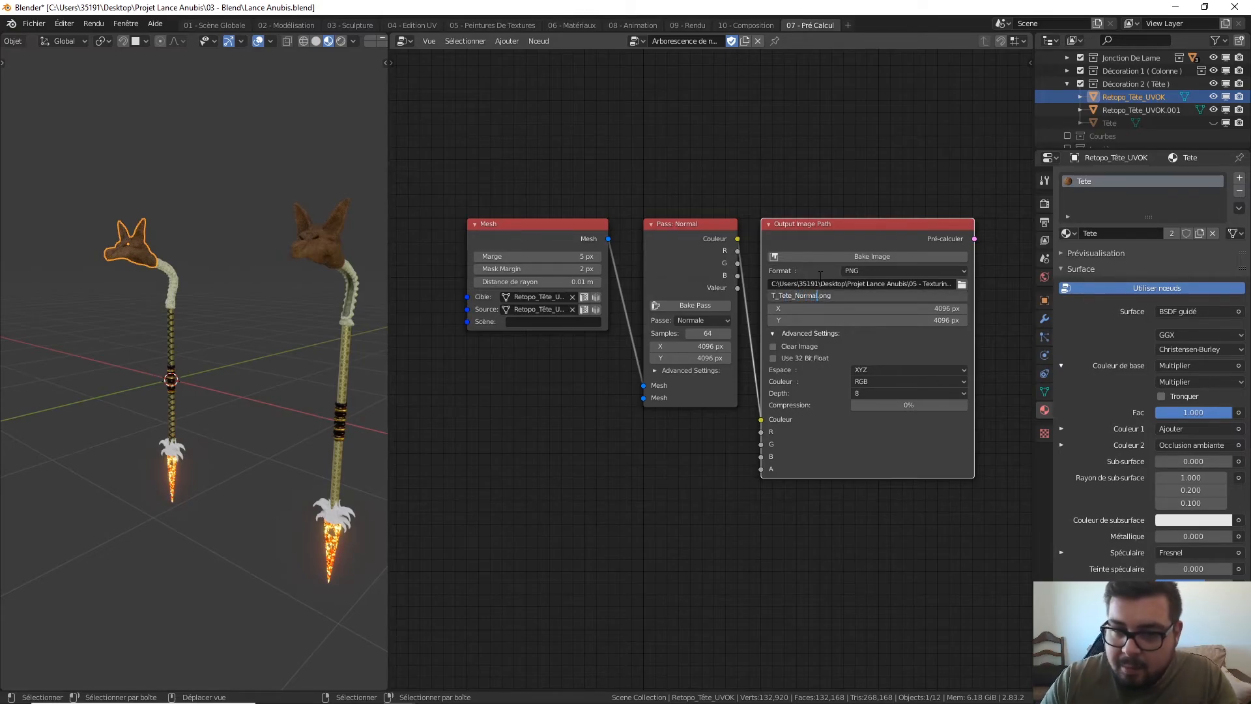
key("Return")
left_click(871, 255)
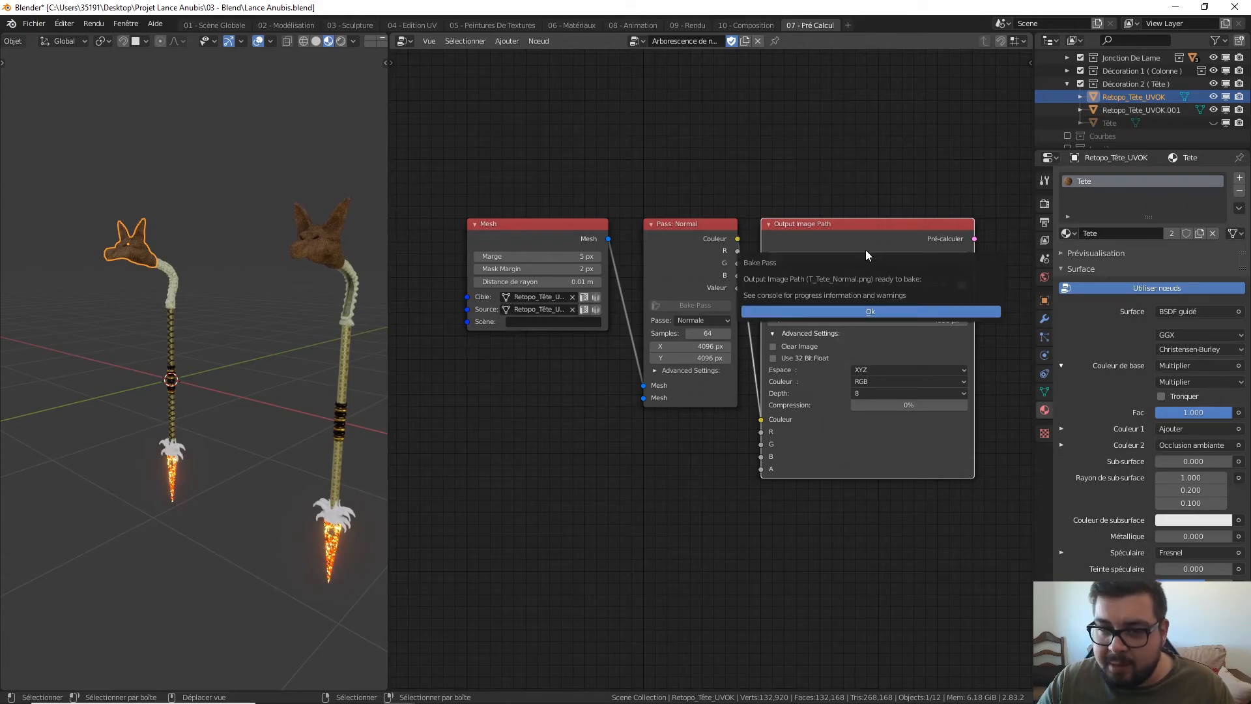
left_click(878, 315)
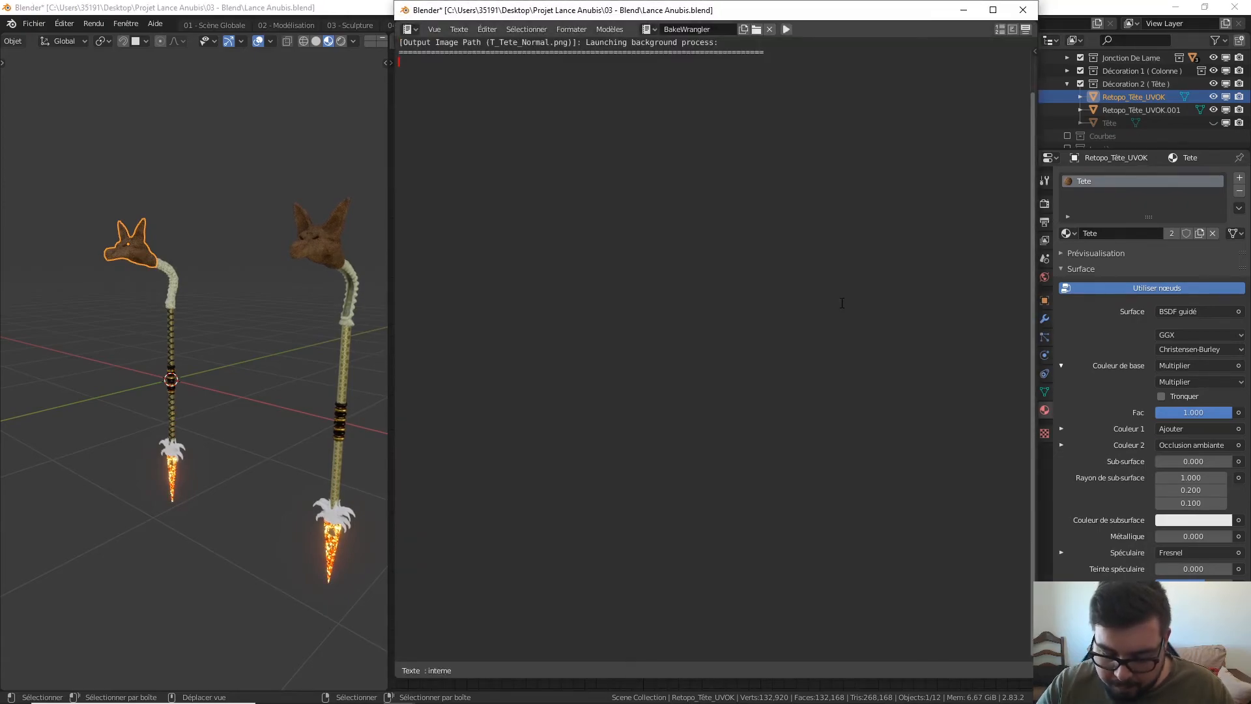
Step: Switch to File Explorer, inspect the baked T_Tete_Normal.png in the 4K folder, and return to the bake log
key("super")
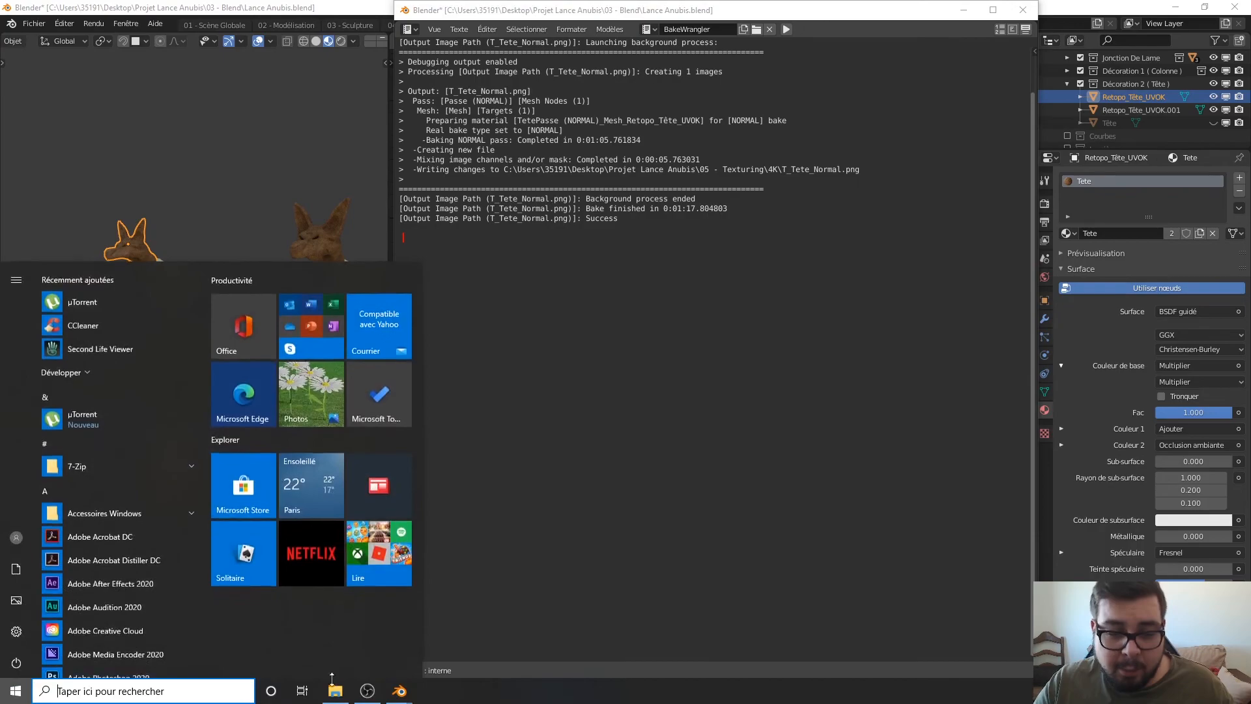
left_click(336, 691)
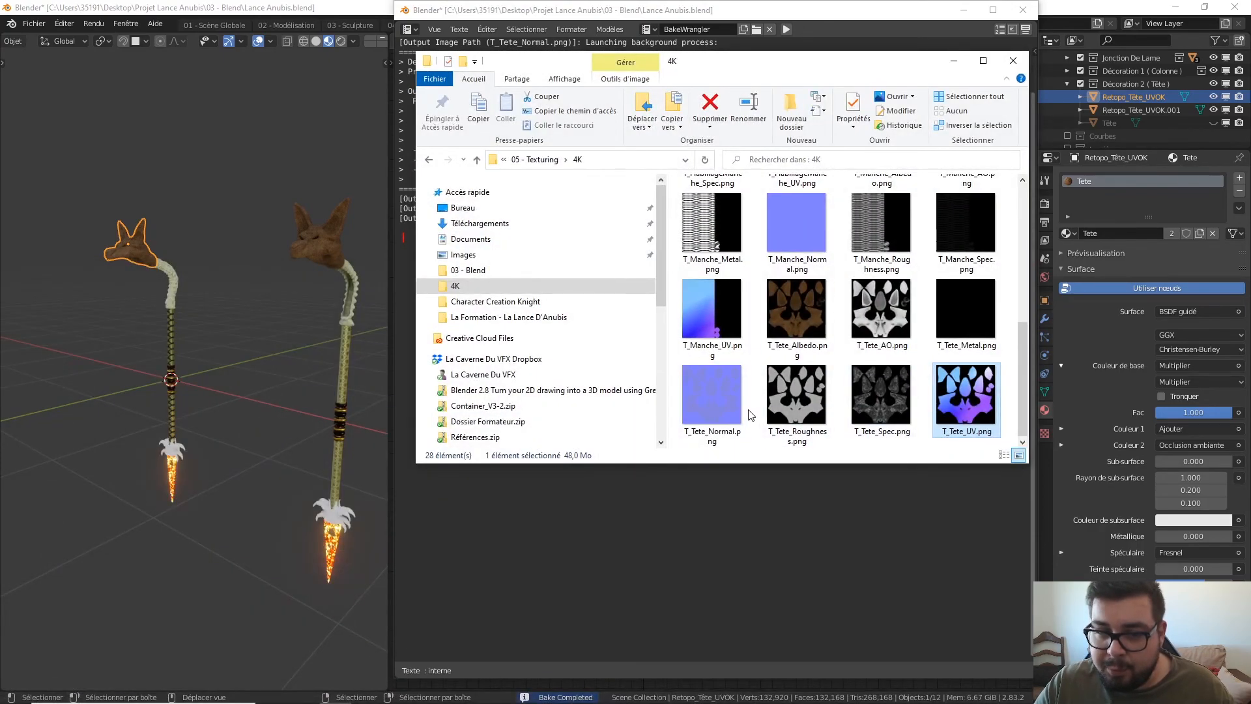
double_click(728, 405)
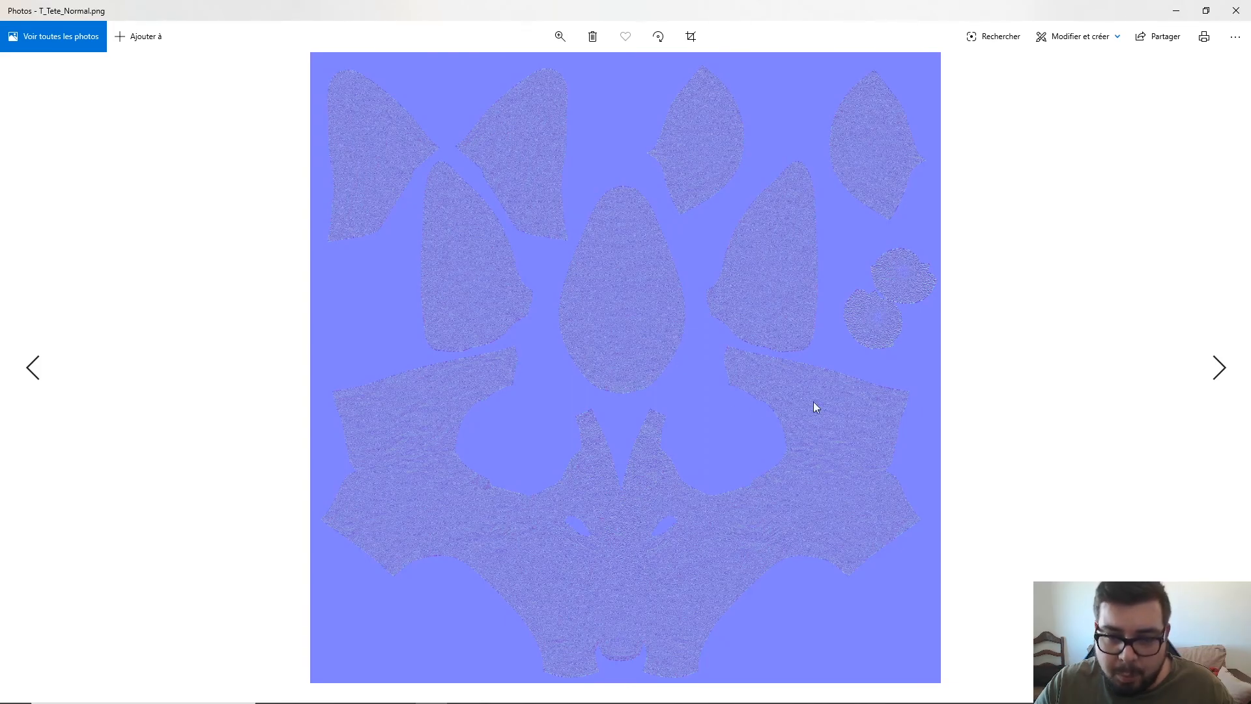
left_click(1236, 10)
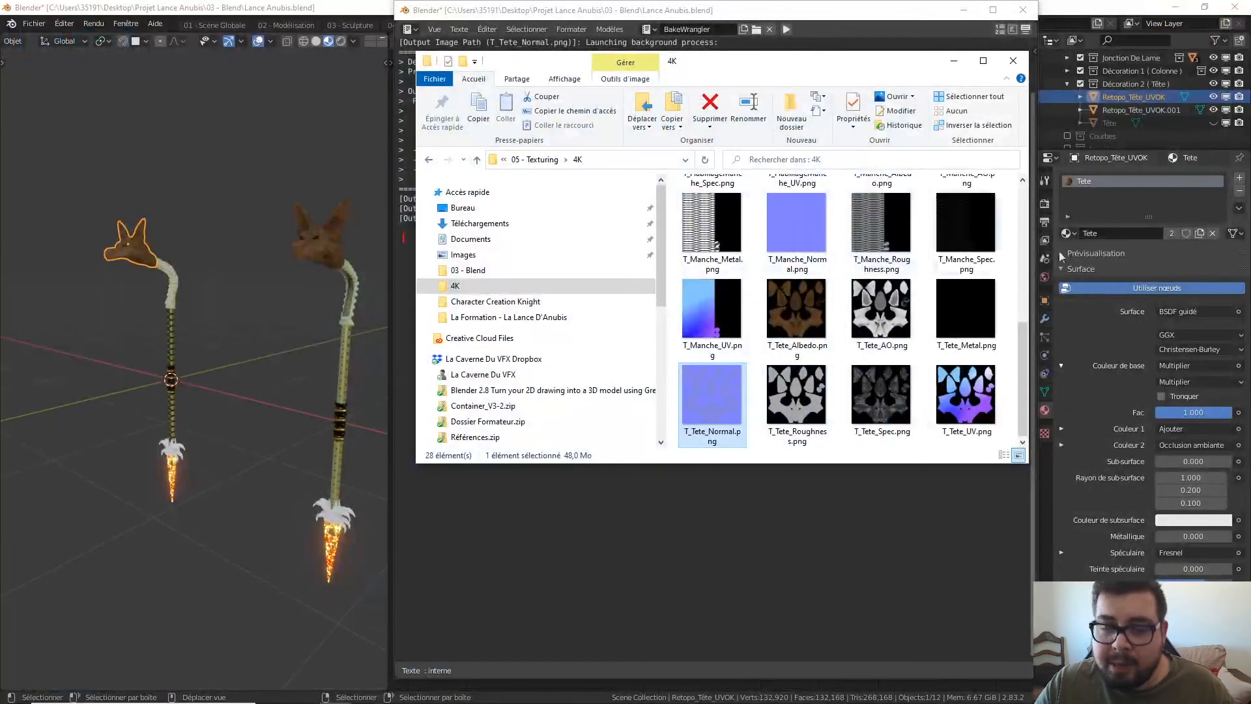
left_click(1006, 60)
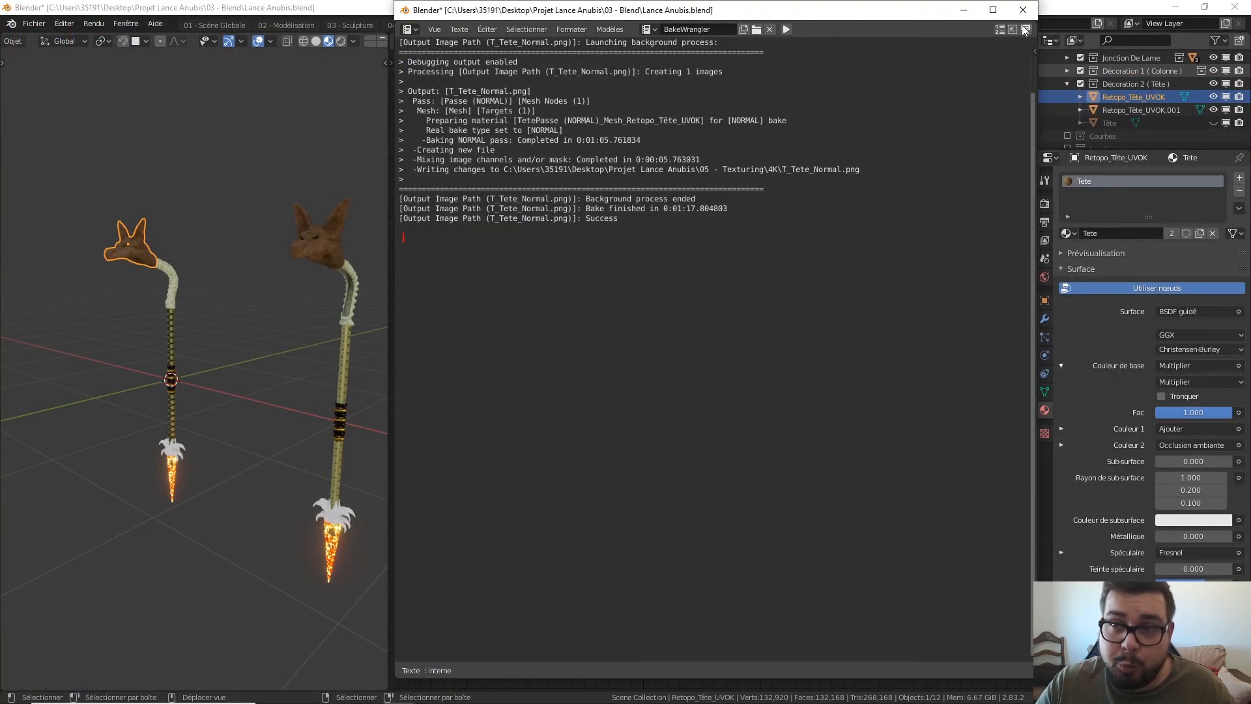